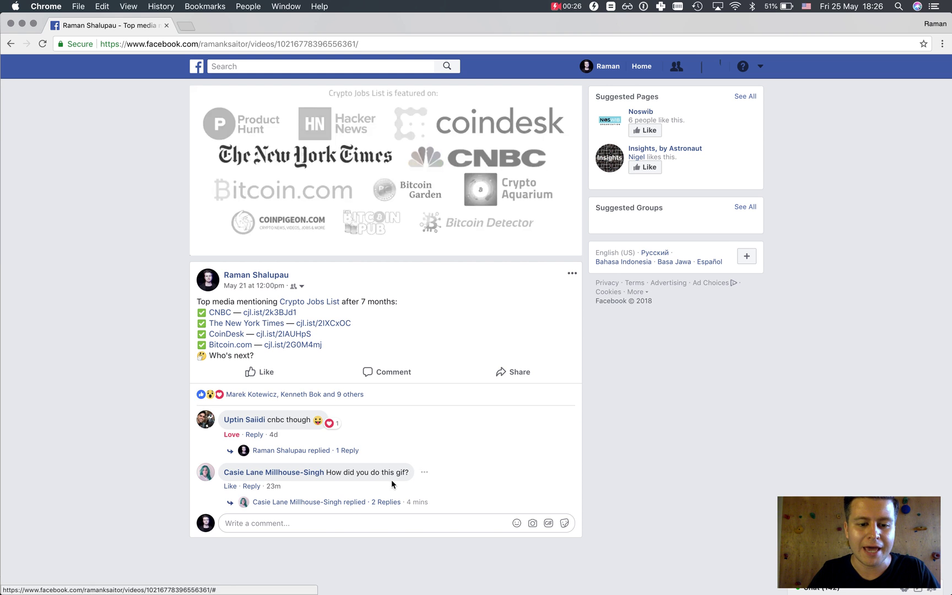
# - Expand and read the two replies under the comment asking how the logo GIF was made
pyautogui.click(295, 505)
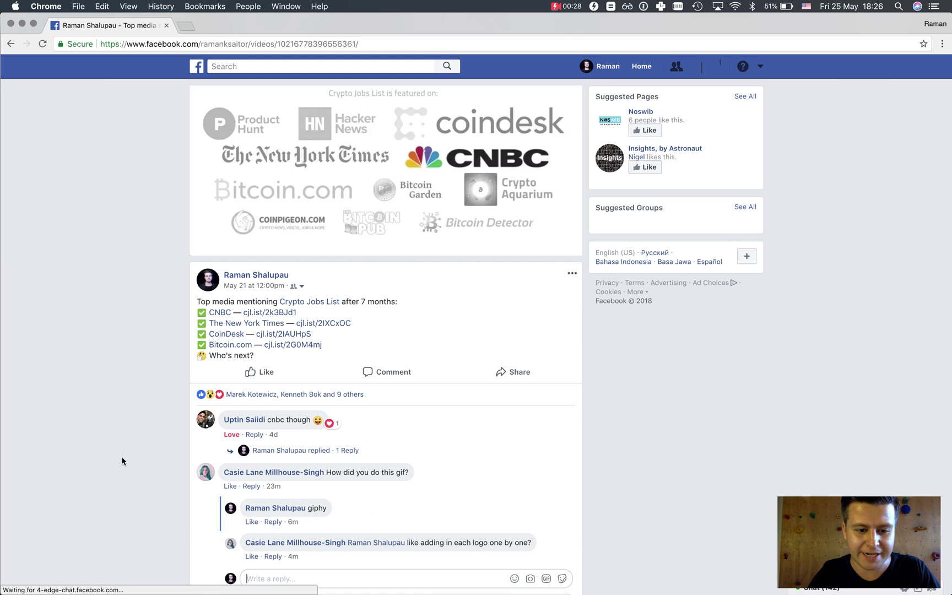
pyautogui.scroll(-2, 87, 475)
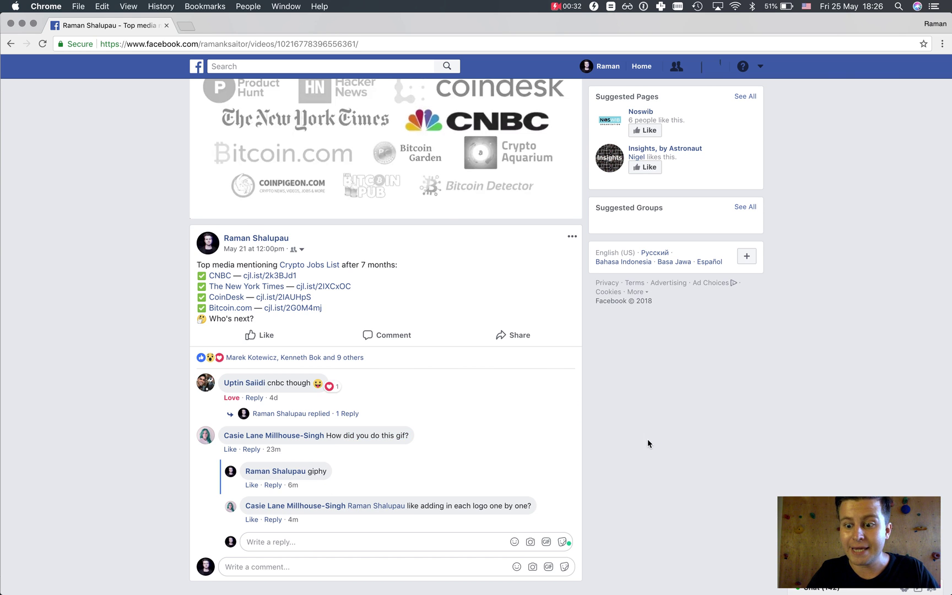
pyautogui.scroll(2, 389, 455)
pyautogui.moveTo(421, 543); pyautogui.dragTo(492, 544)
pyautogui.click(610, 506)
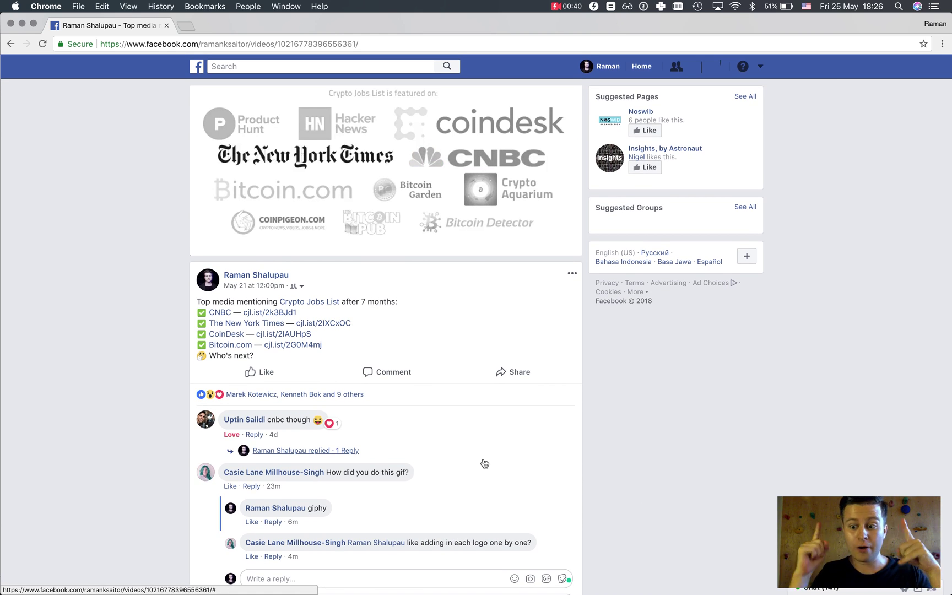
# - Load the Crypto Jobs List homepage in a new Chrome tab
pyautogui.press('super+t')
pyautogui.write('cryptojobslist.com')
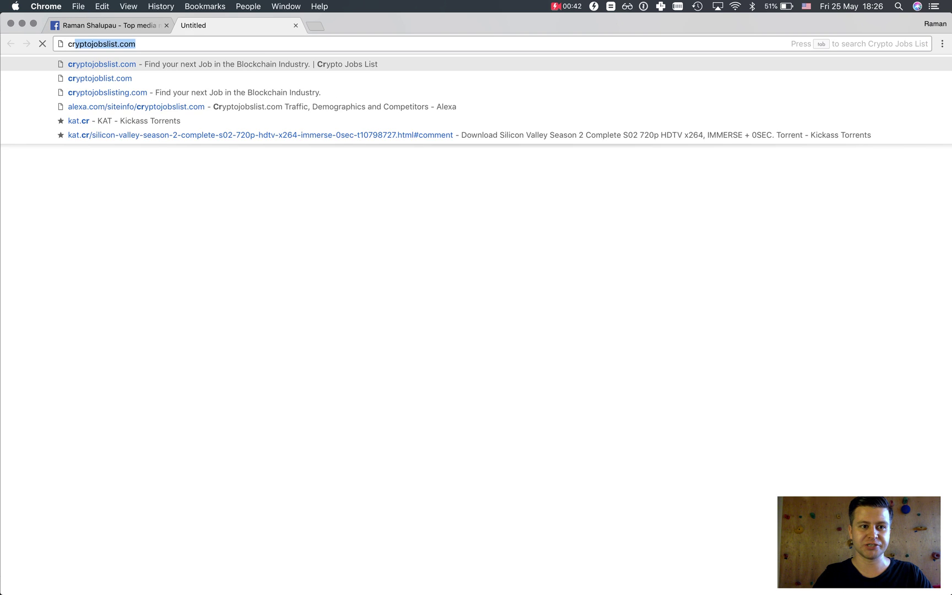
pyautogui.press('Return')
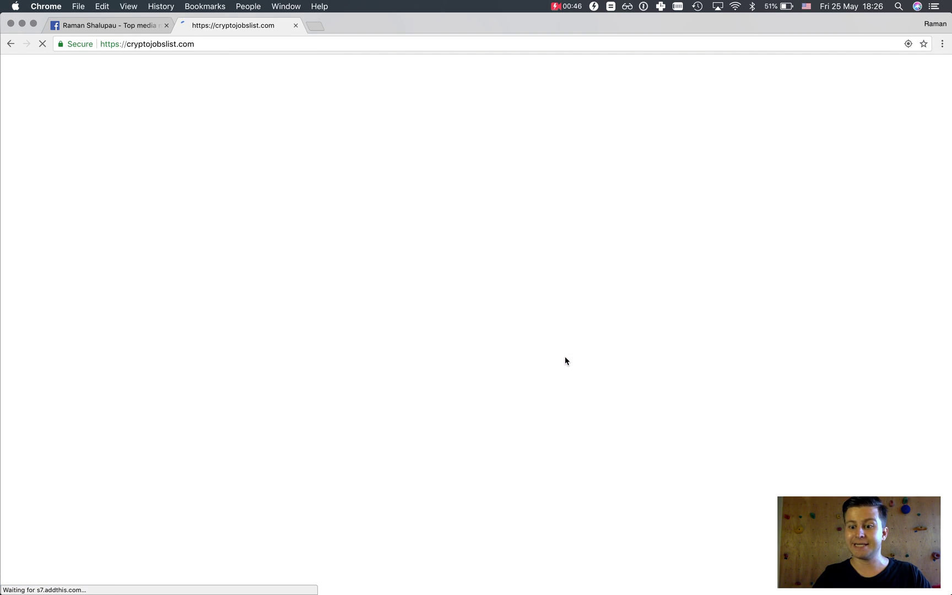
# - Launch GIPHY Capture from Spotlight, then return to Chrome and start another new tab
pyautogui.press('super+space')
pyautogui.write('gi')
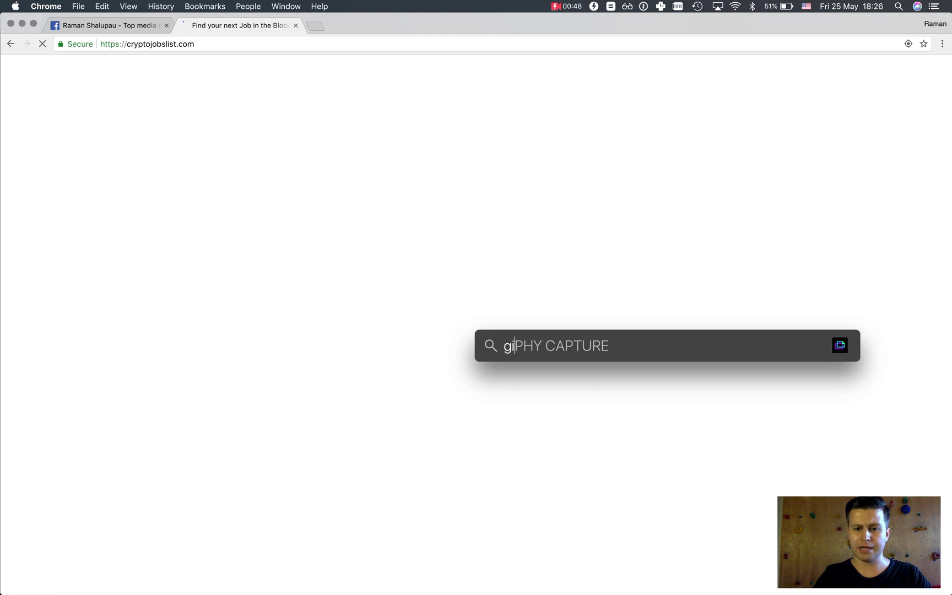
pyautogui.press('Return')
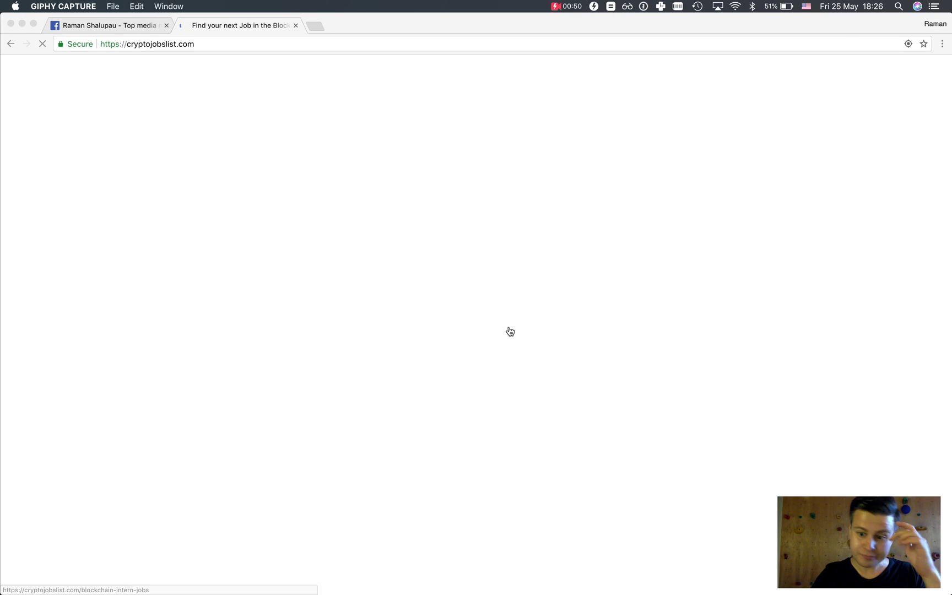
pyautogui.click(314, 24)
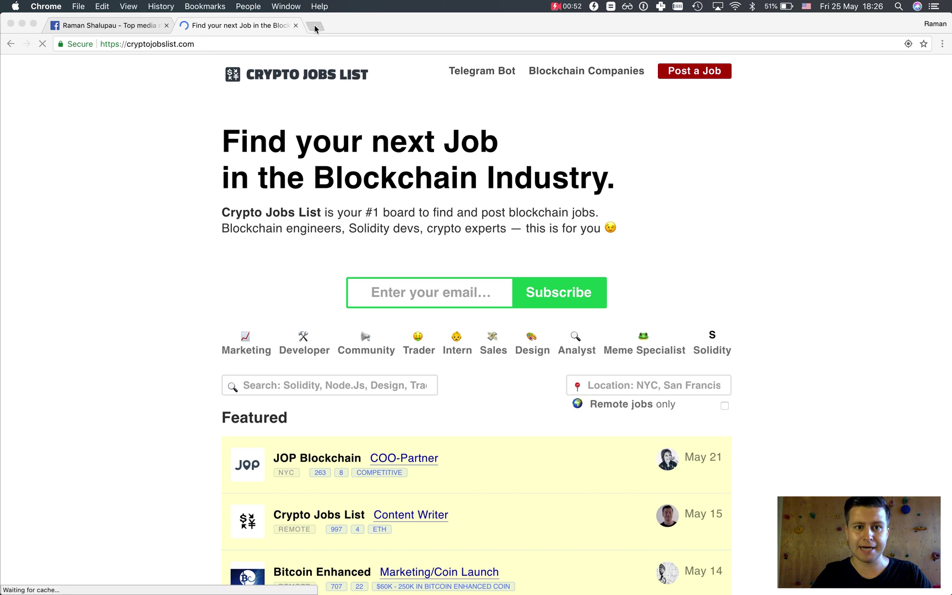
pyautogui.click(314, 25)
# - Load giphy.com in the new tab and move the capture window up and right
pyautogui.write('giphy.com')
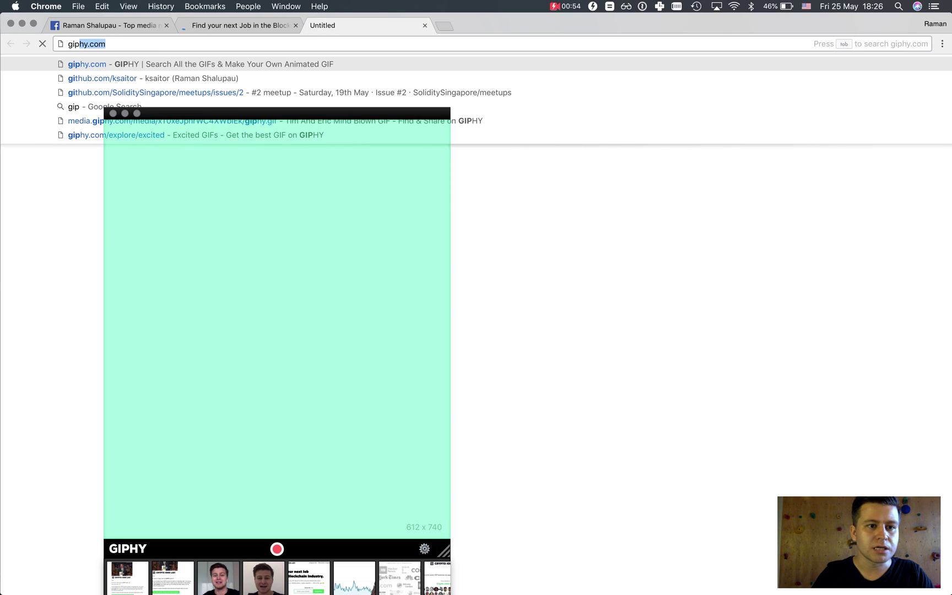
pyautogui.press('Return')
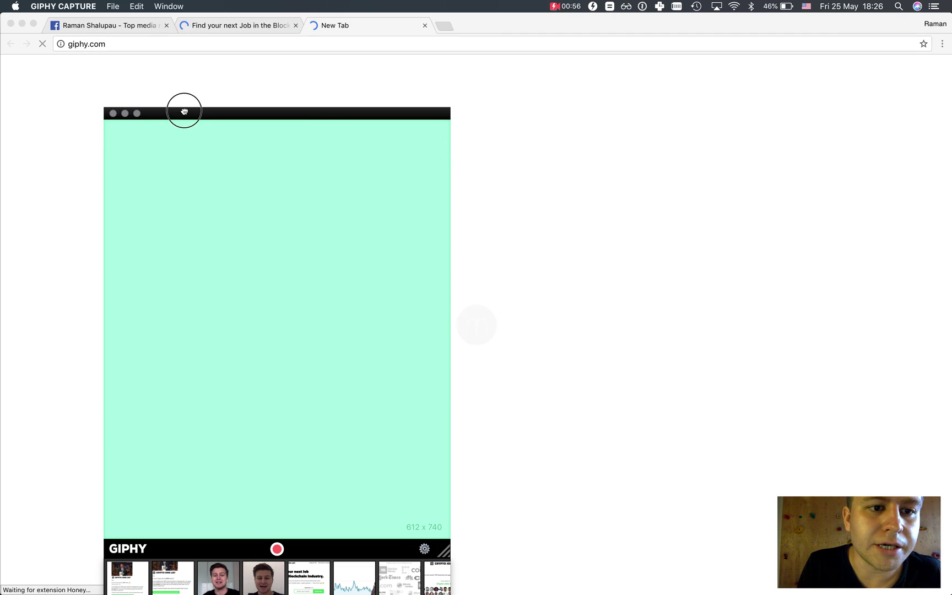
pyautogui.moveTo(185, 110); pyautogui.dragTo(308, 72)
# - Shrink the capture frame to 600 x 478 and park it at the right screen edge
pyautogui.click(228, 74)
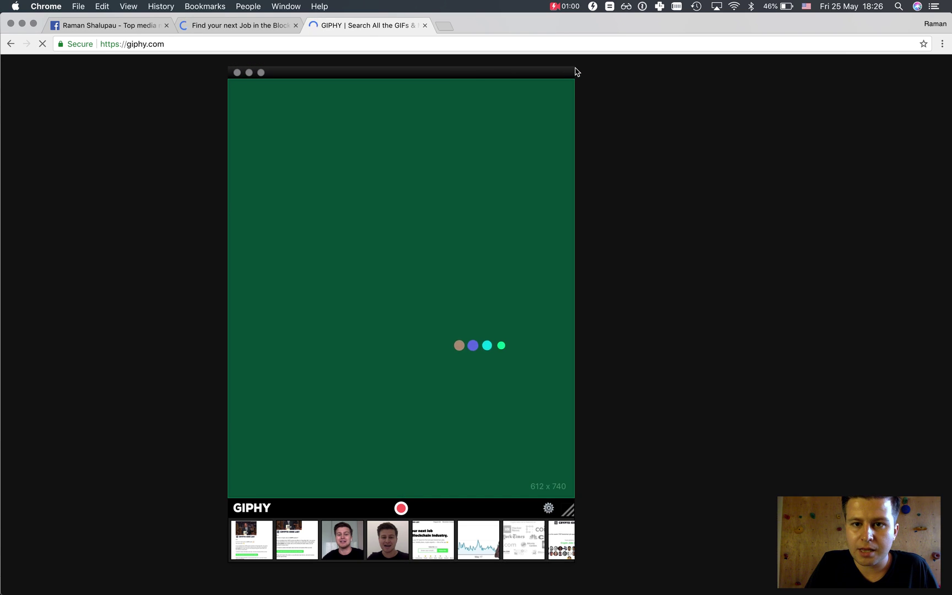
pyautogui.moveTo(571, 72); pyautogui.dragTo(568, 219)
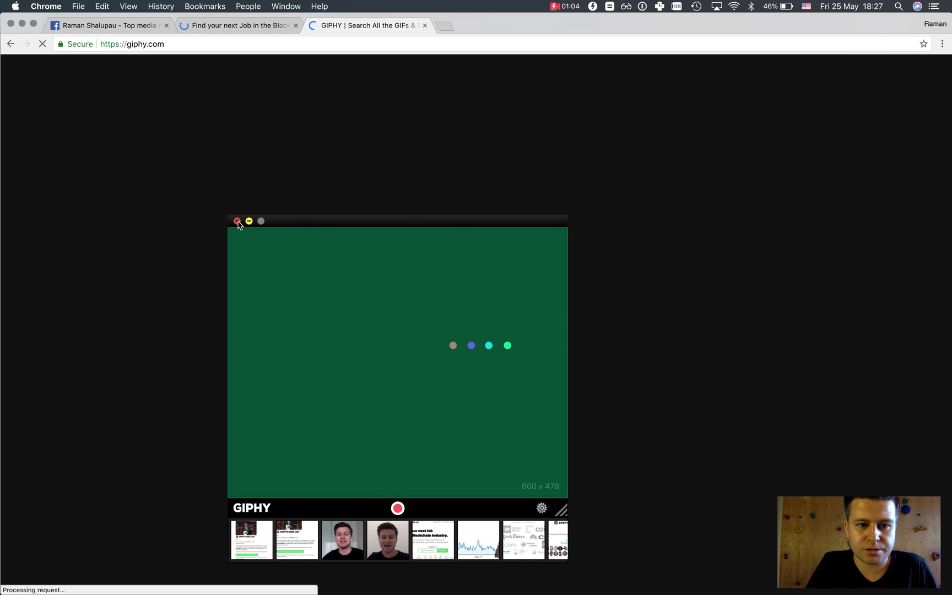
pyautogui.moveTo(296, 225); pyautogui.dragTo(947, 169)
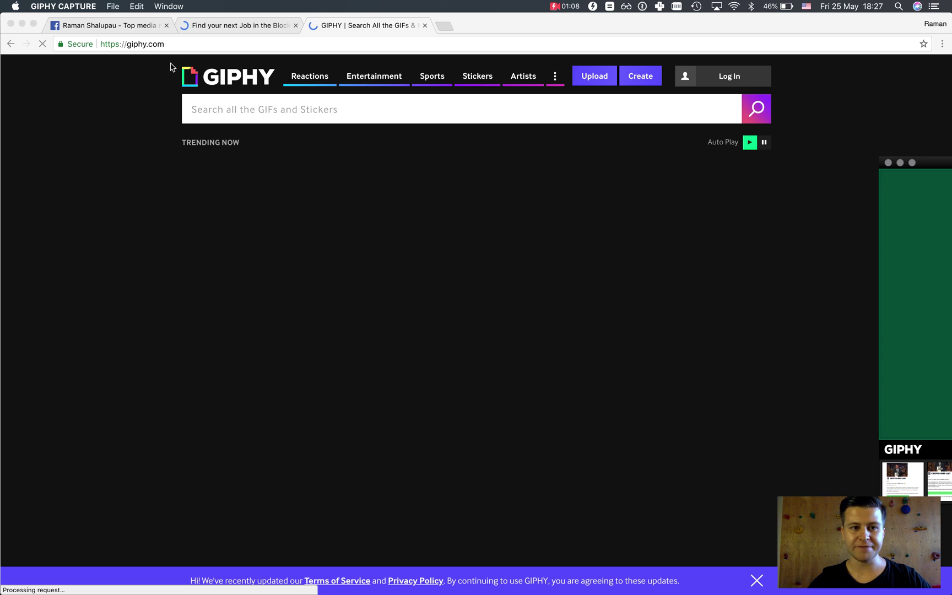
# - Browse giphy.com and open the GIPHY Capture app page from the Apps menu
pyautogui.click(843, 98)
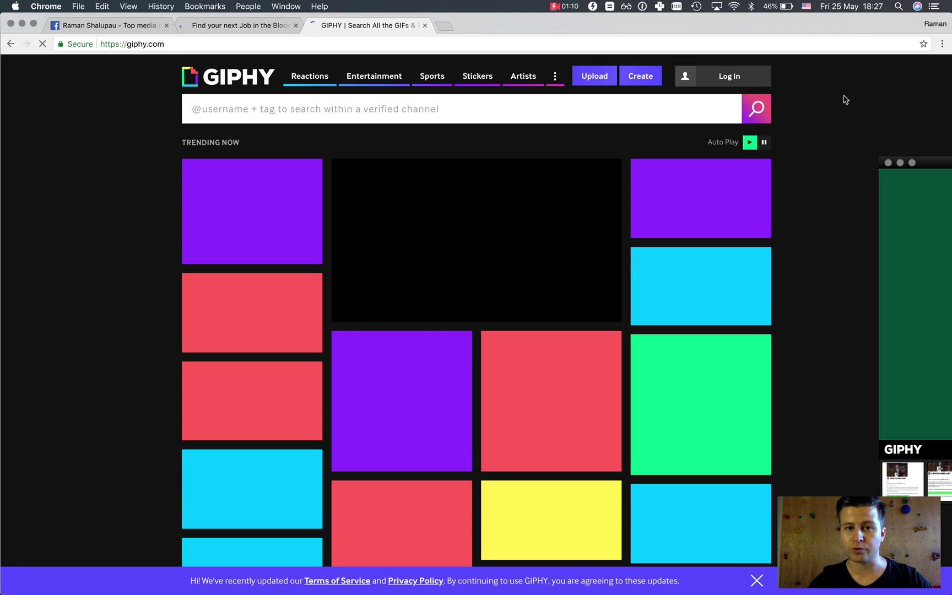
pyautogui.scroll(-6, 844, 97)
pyautogui.scroll(10, 798, 219)
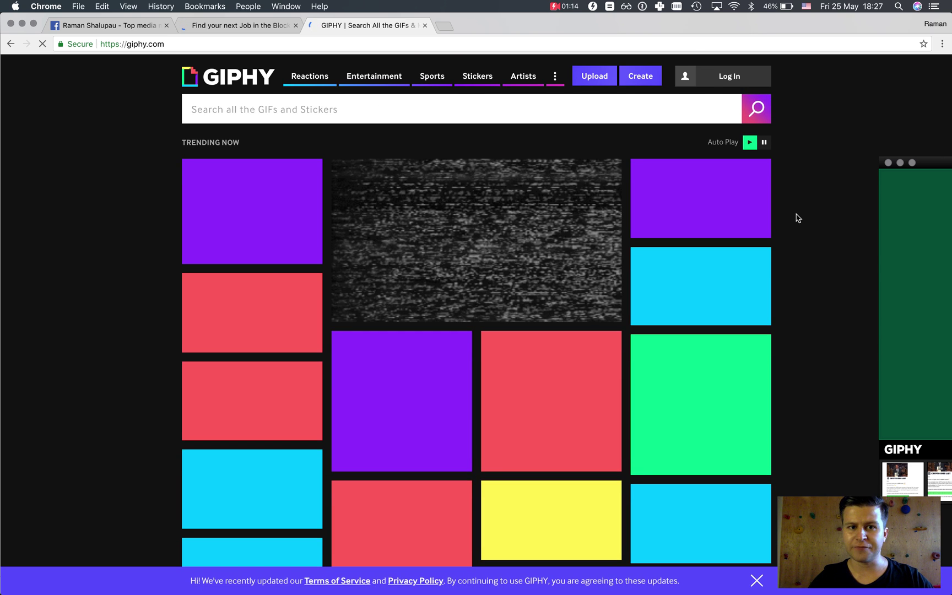
pyautogui.moveTo(550, 76)
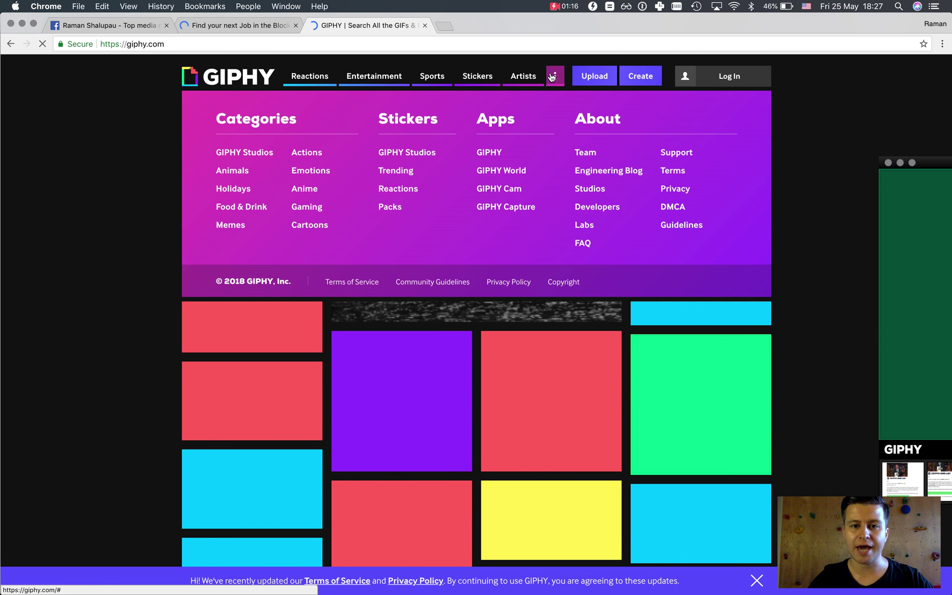
pyautogui.click(511, 213)
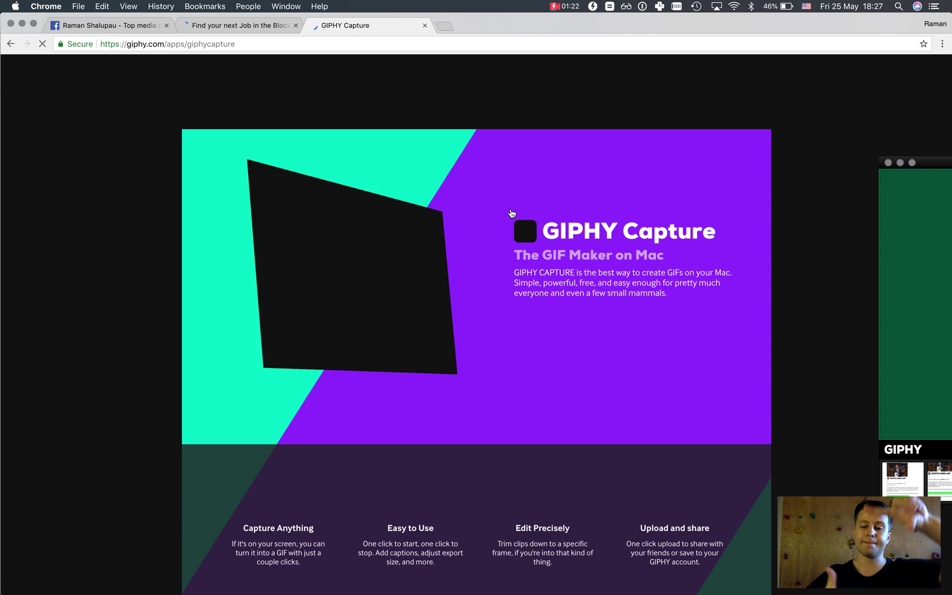
# - Move the capture window to the lower left, scroll through the app page, and close its tab
pyautogui.moveTo(925, 164); pyautogui.dragTo(77, 148)
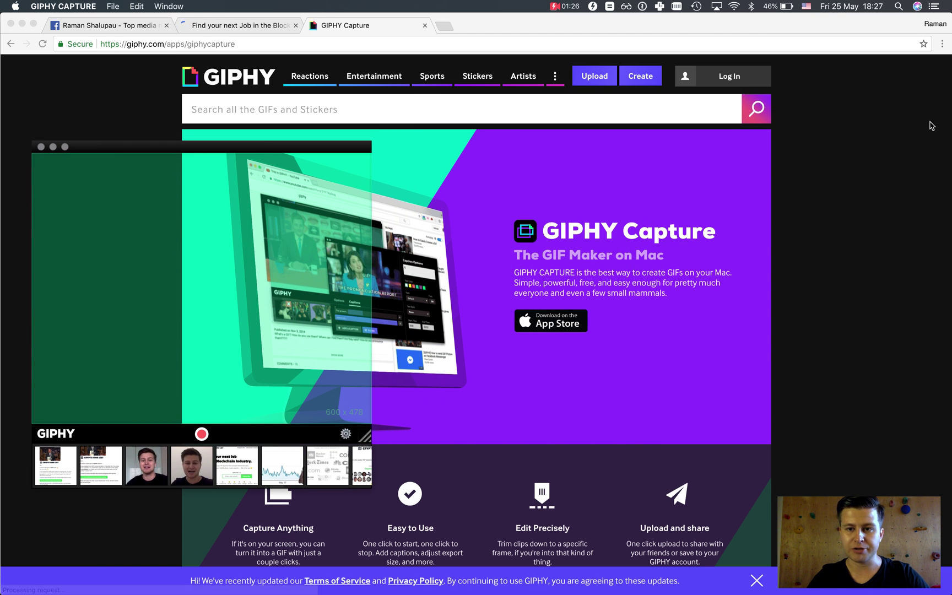
pyautogui.click(246, 33)
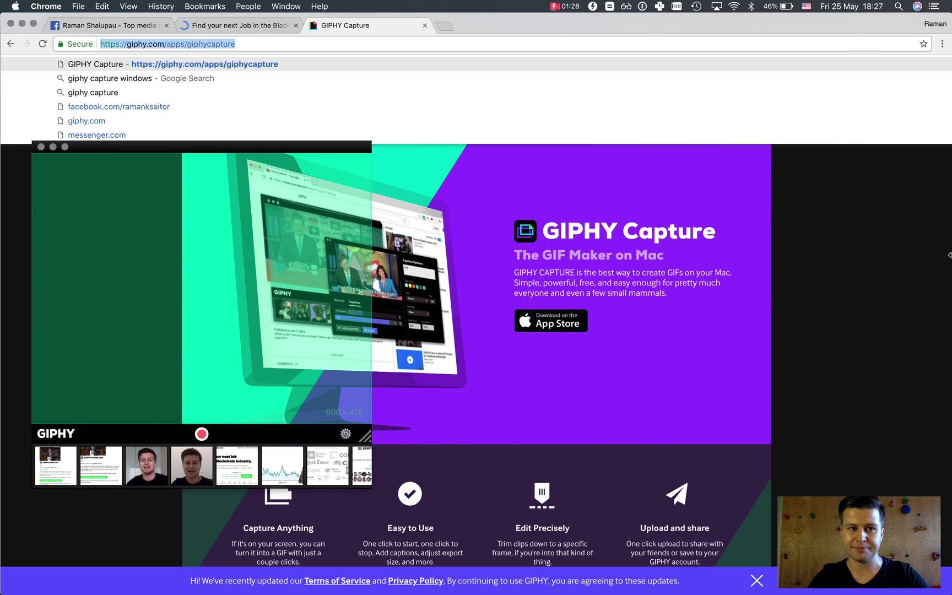
pyautogui.click(914, 272)
pyautogui.scroll(-9, 630, 208)
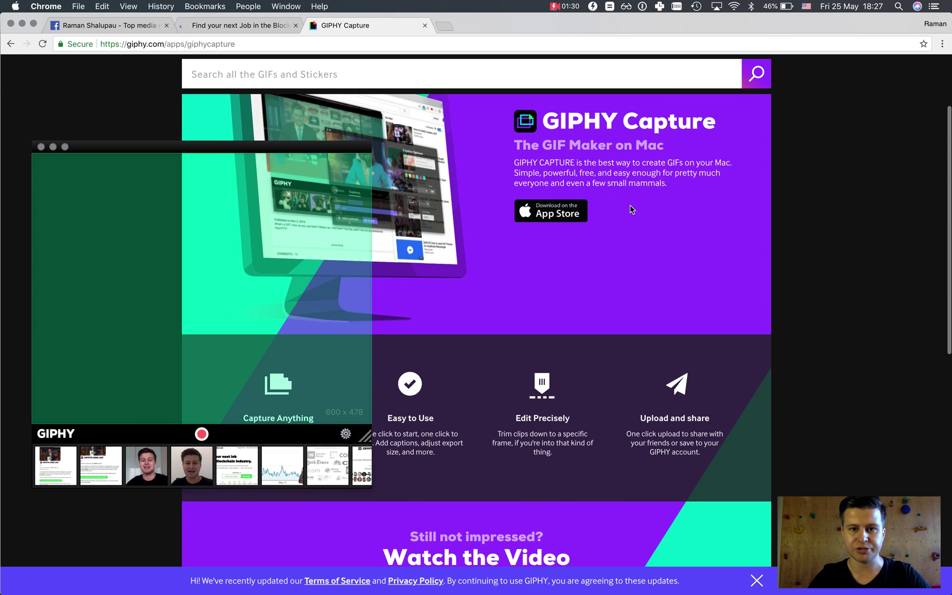
pyautogui.scroll(-3, 631, 209)
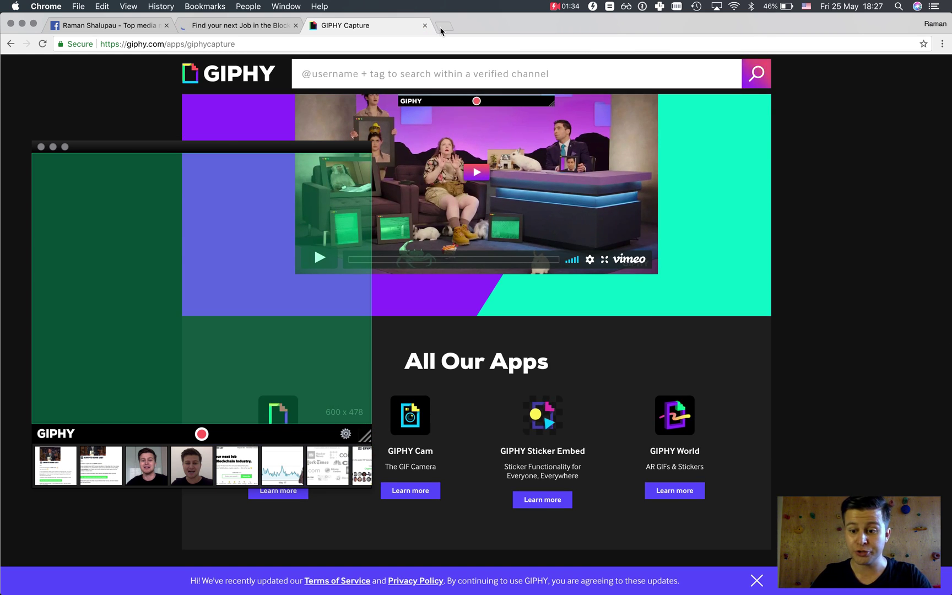
pyautogui.click(425, 25)
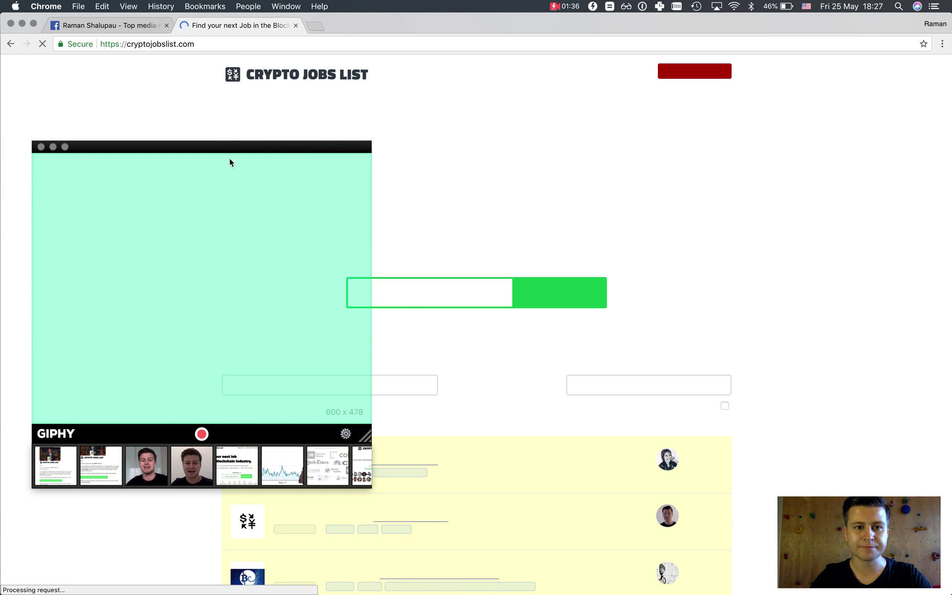
# - Close the GIPHY Capture window and scroll down the Crypto Jobs List homepage
pyautogui.moveTo(77, 149); pyautogui.dragTo(950, 148)
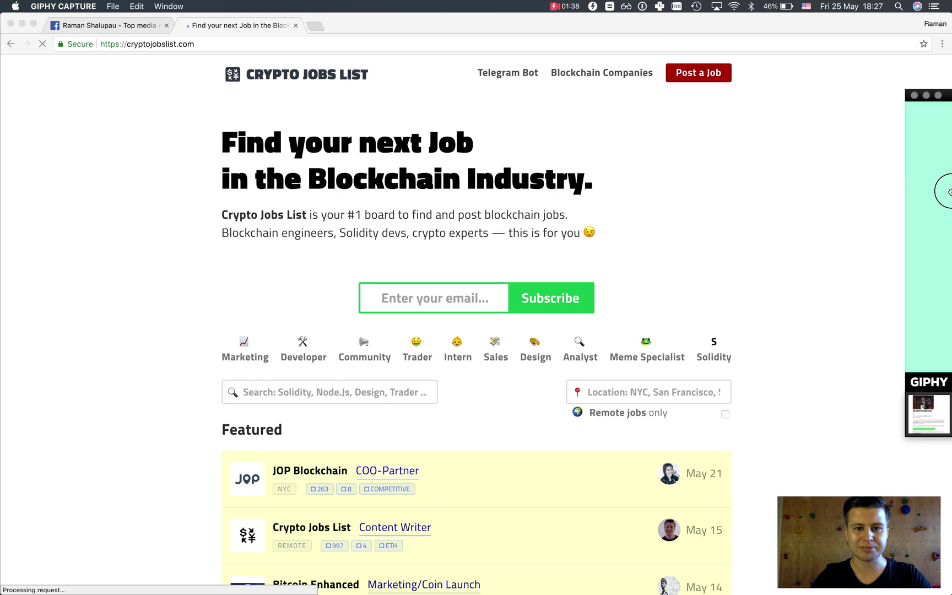
pyautogui.click(914, 147)
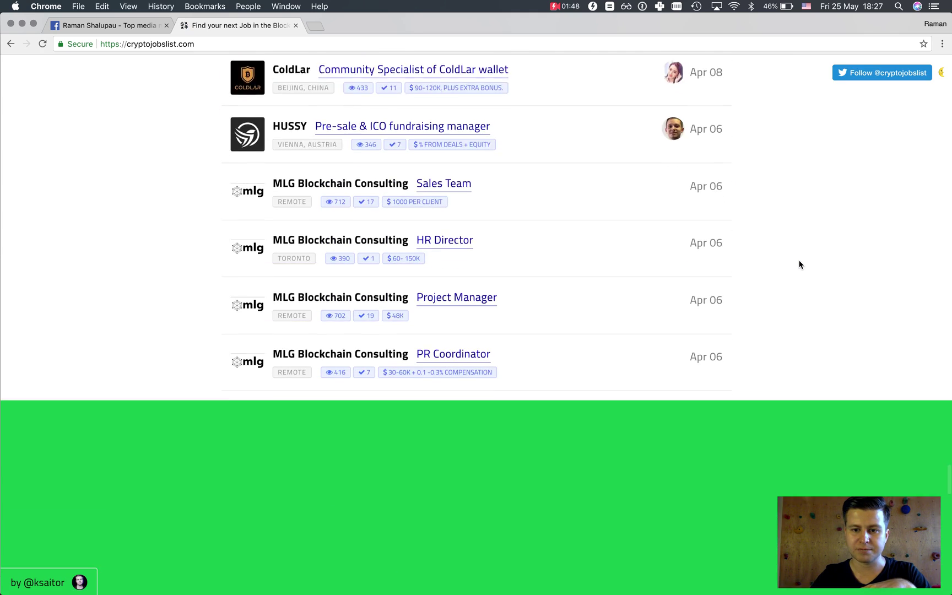
pyautogui.scroll(-10, 800, 265)
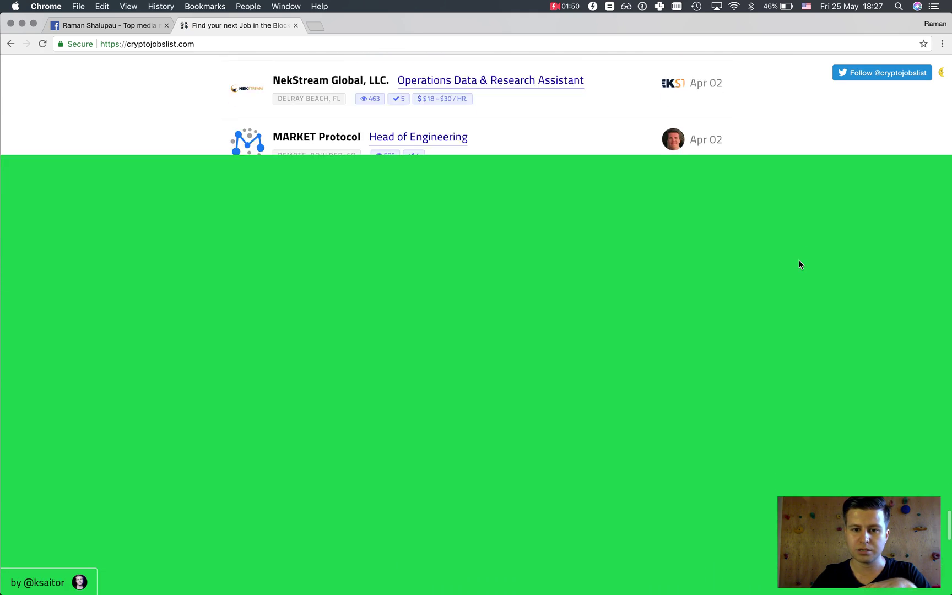
pyautogui.scroll(-10, 800, 264)
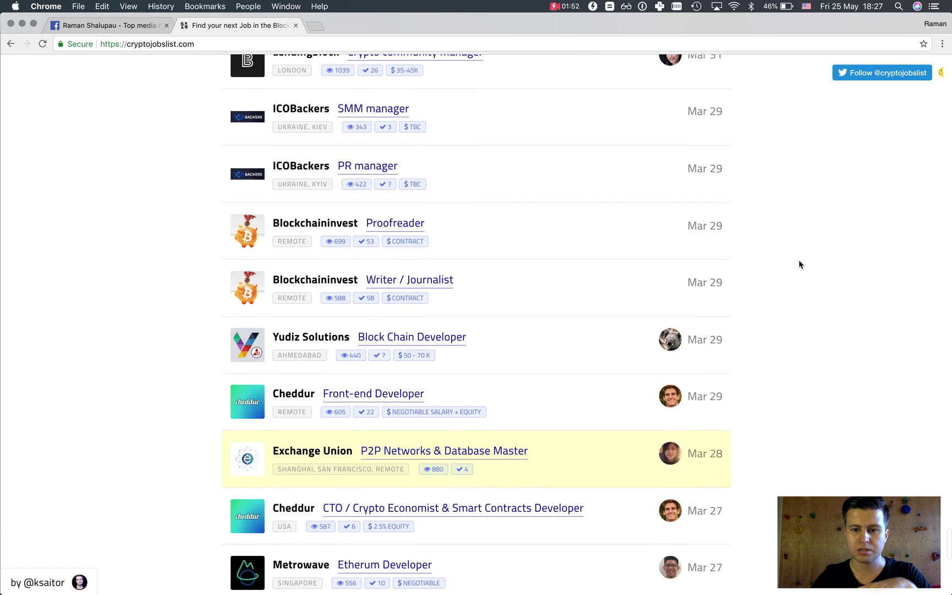
# - Bring the 'featured on' logos into view, then view the Facebook post's logo GIF
pyautogui.scroll(-15, 800, 264)
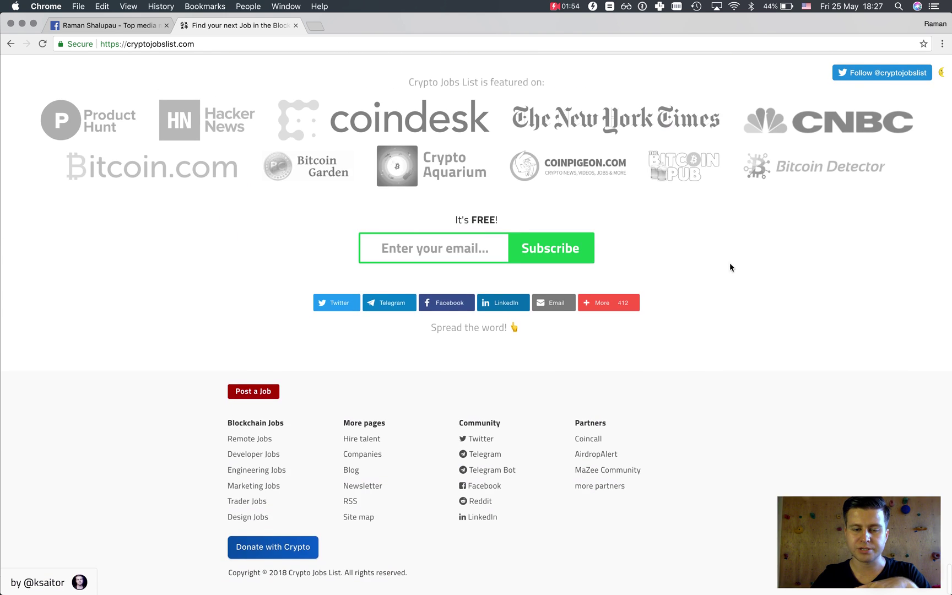
pyautogui.scroll(3, 650, 282)
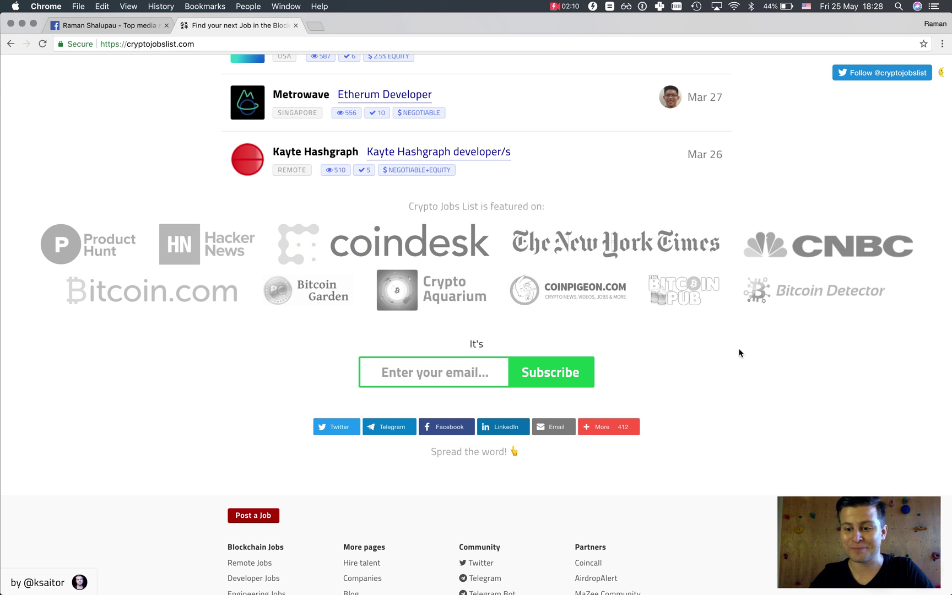
pyautogui.click(130, 28)
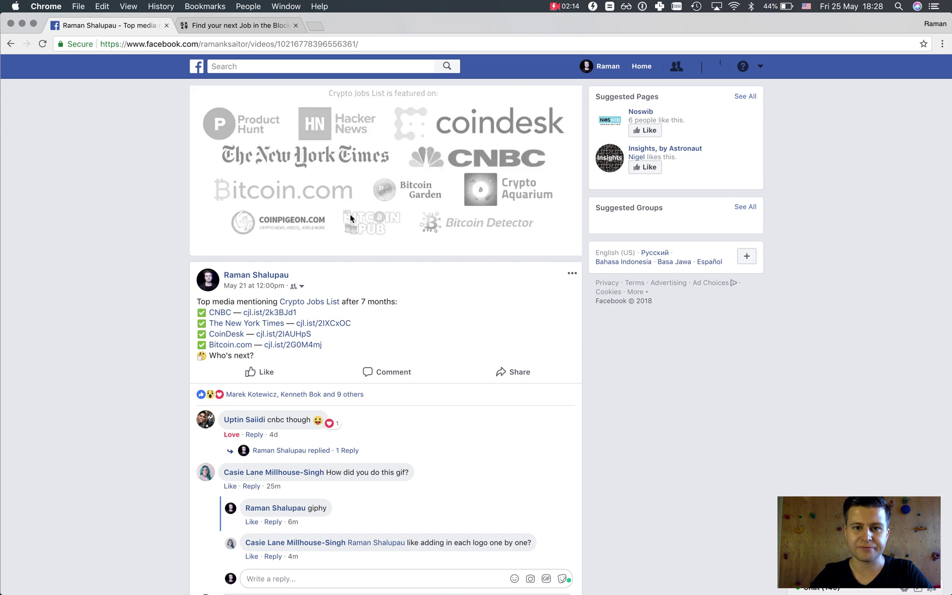
# - Return to the Crypto Jobs List page and relaunch GIPHY Capture from Spotlight
pyautogui.click(209, 30)
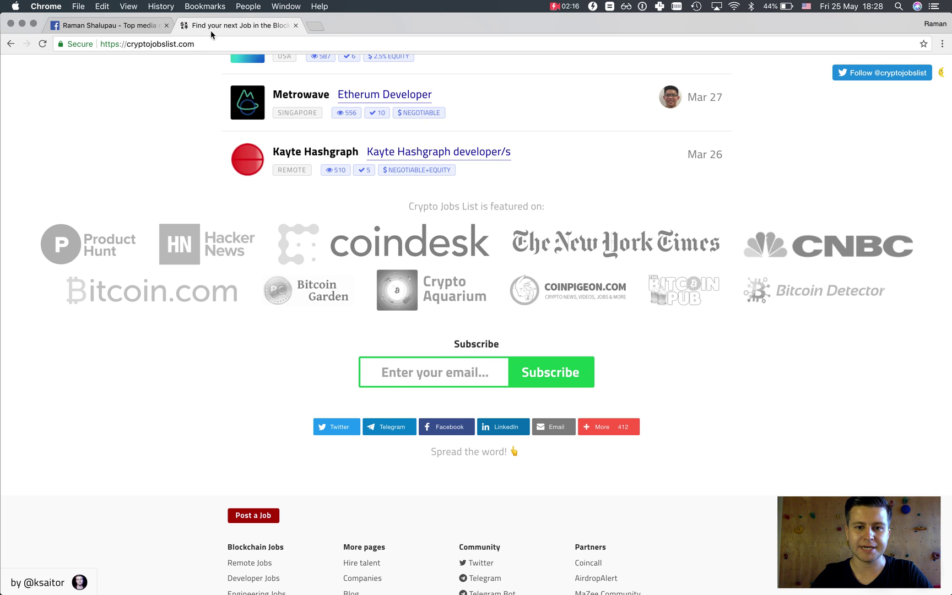
pyautogui.press('super+space')
pyautogui.write('go')
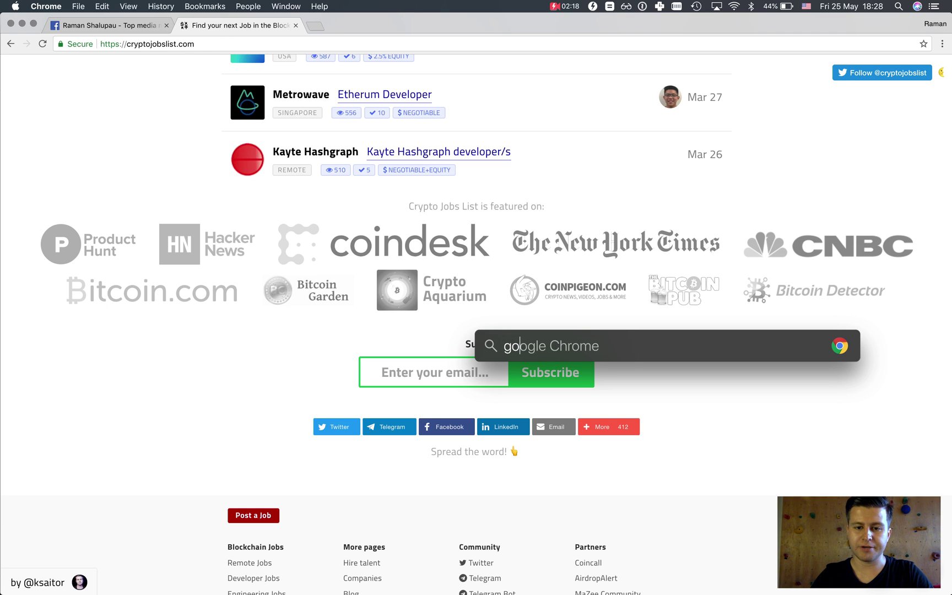
pyautogui.write('i')
pyautogui.press('Return')
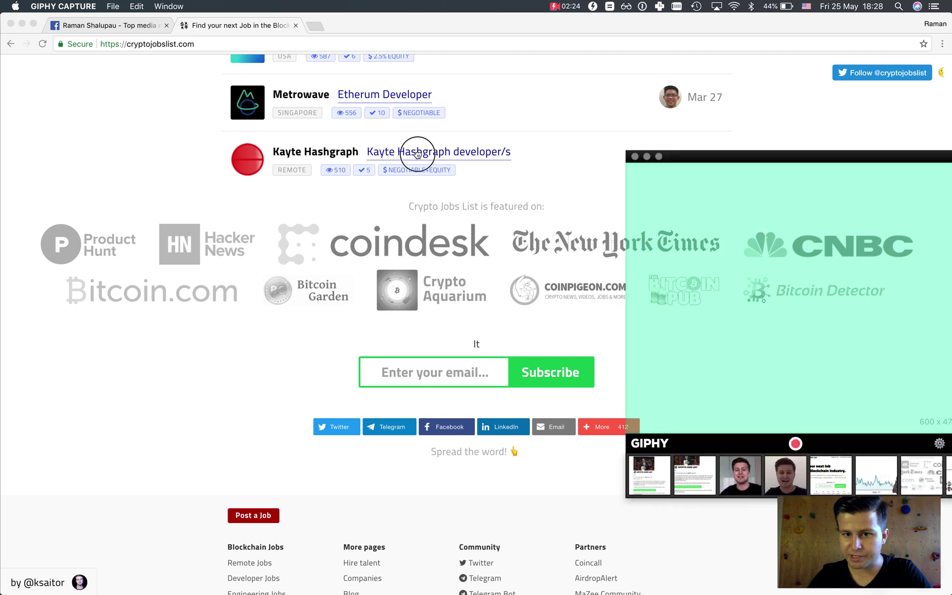
# - Rearrange the windows: narrow and shift the browser, minimize Gmail, cycle through terminal windows
pyautogui.moveTo(674, 155); pyautogui.dragTo(377, 156)
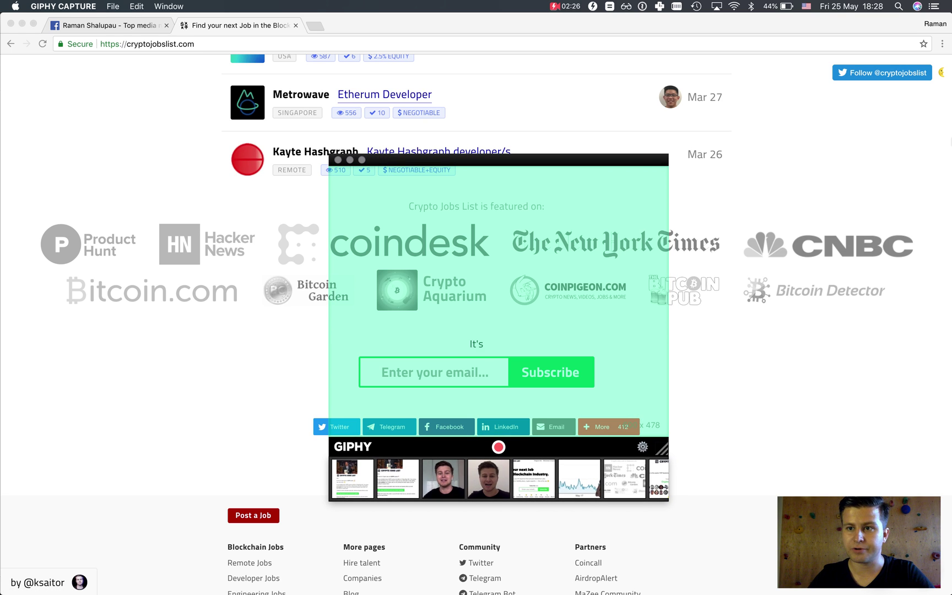
pyautogui.moveTo(951, 148); pyautogui.dragTo(677, 153)
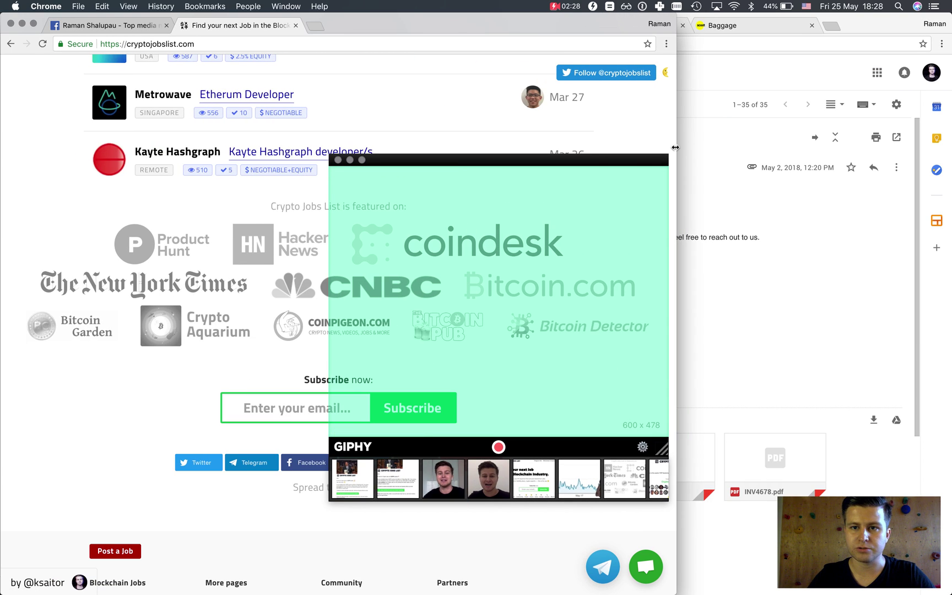
pyautogui.moveTo(582, 27); pyautogui.dragTo(732, 28)
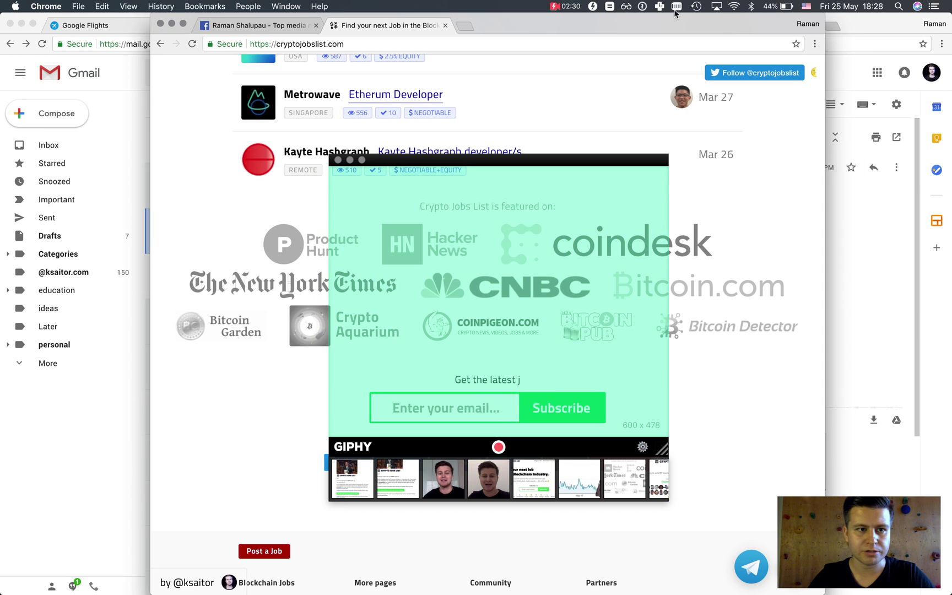
pyautogui.click(23, 24)
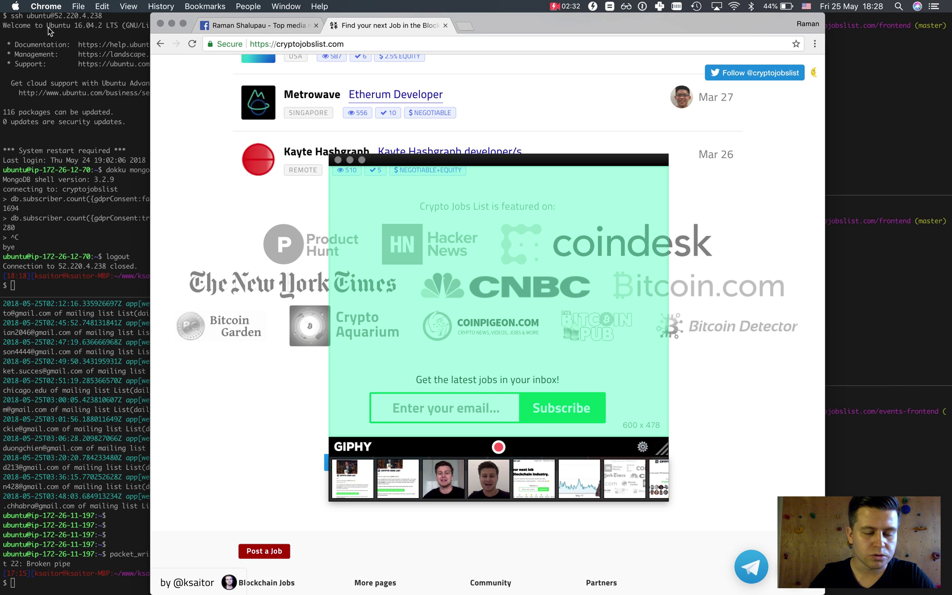
pyautogui.click(87, 125)
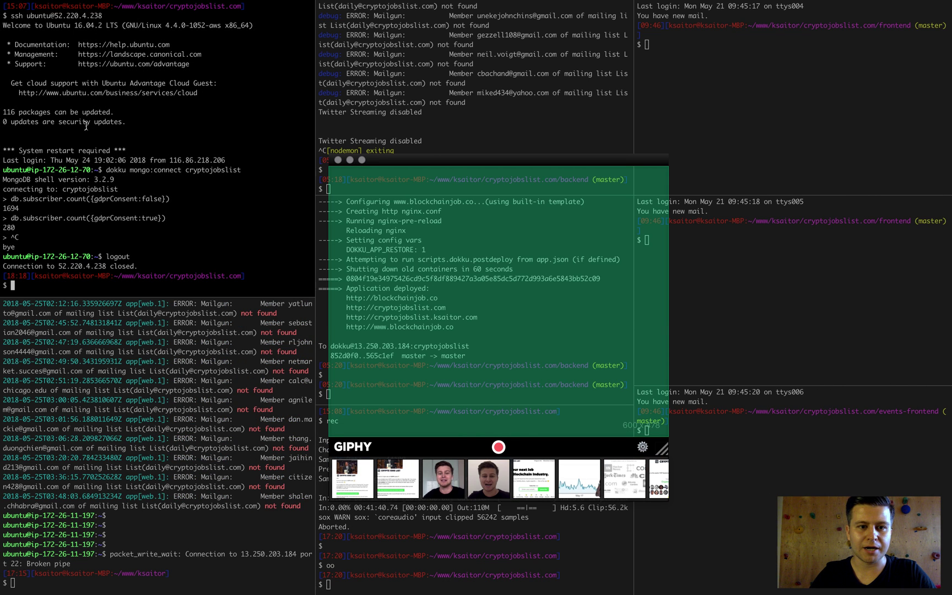
pyautogui.press('super+n')
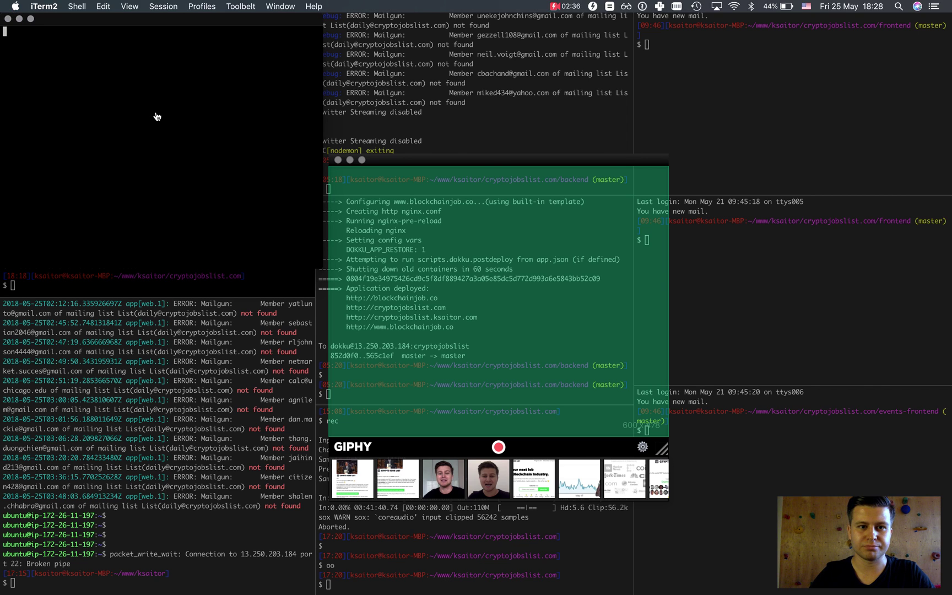
pyautogui.press('super+Return')
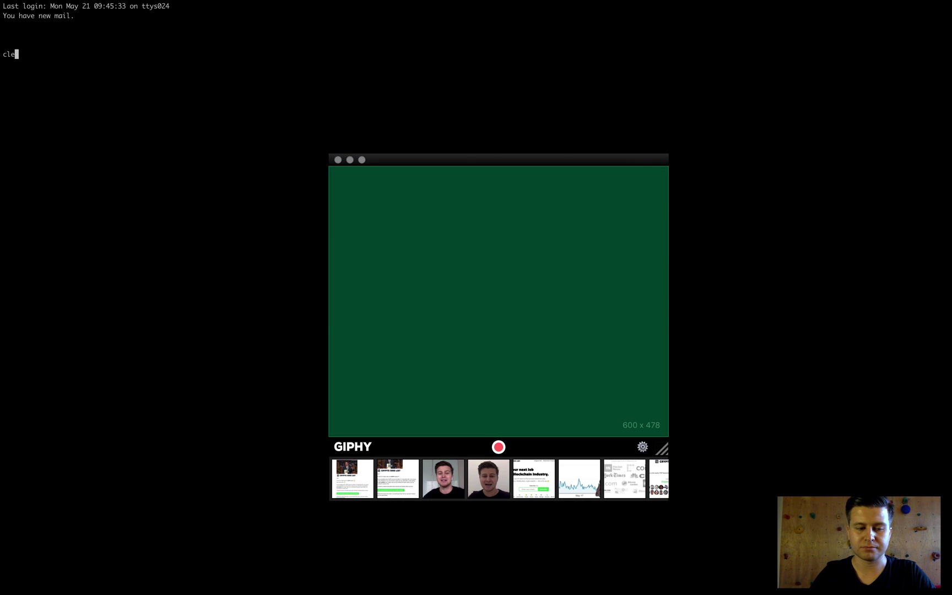
pyautogui.press('super+Tab')
pyautogui.press('super+Tab')
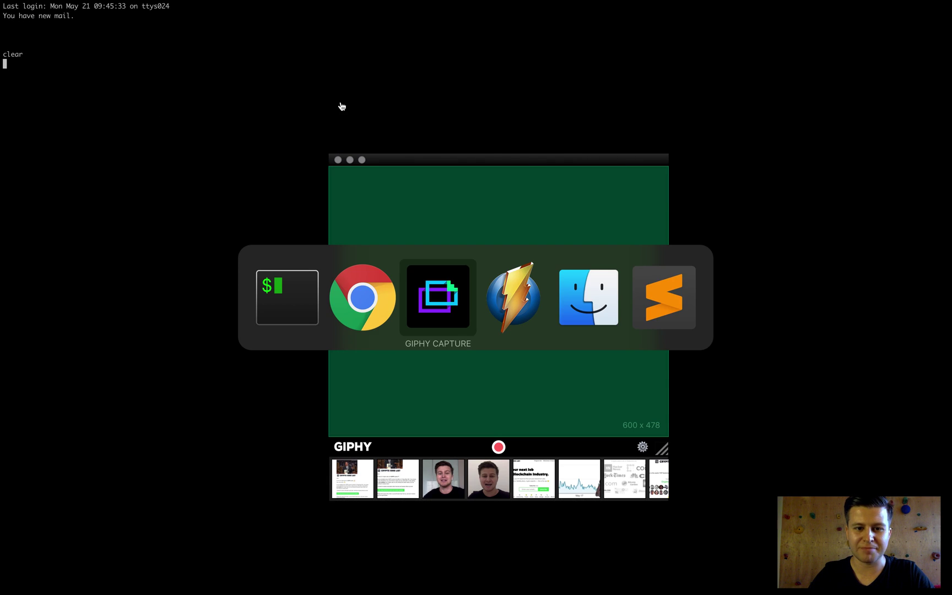
pyautogui.press('super+shift+Tab')
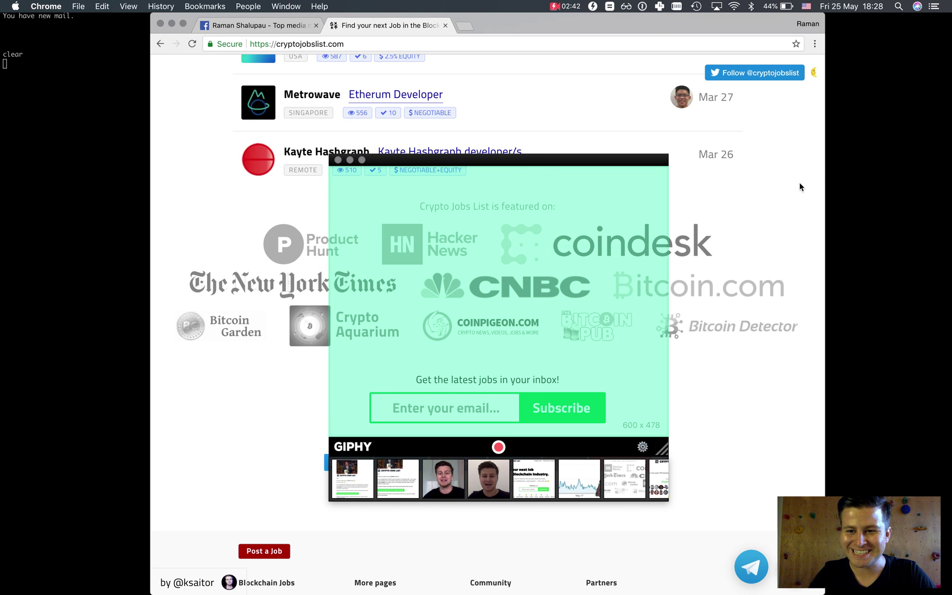
# - Reposition the browser and fit the capture frame around the logos at 826 x 368
pyautogui.moveTo(825, 179); pyautogui.dragTo(715, 192)
pyautogui.moveTo(550, 25); pyautogui.dragTo(596, 24)
pyautogui.moveTo(514, 164); pyautogui.dragTo(434, 189)
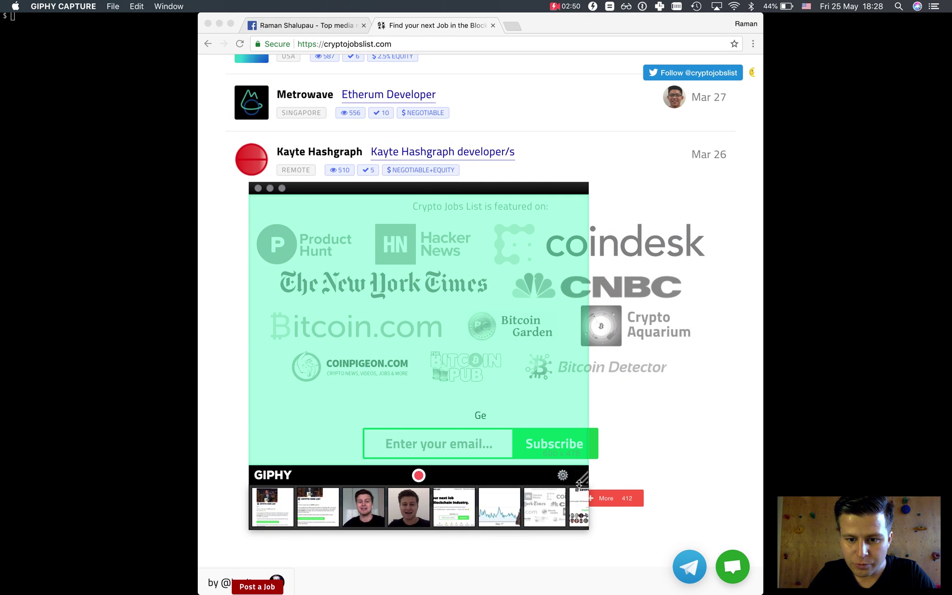
pyautogui.moveTo(579, 484); pyautogui.dragTo(709, 422)
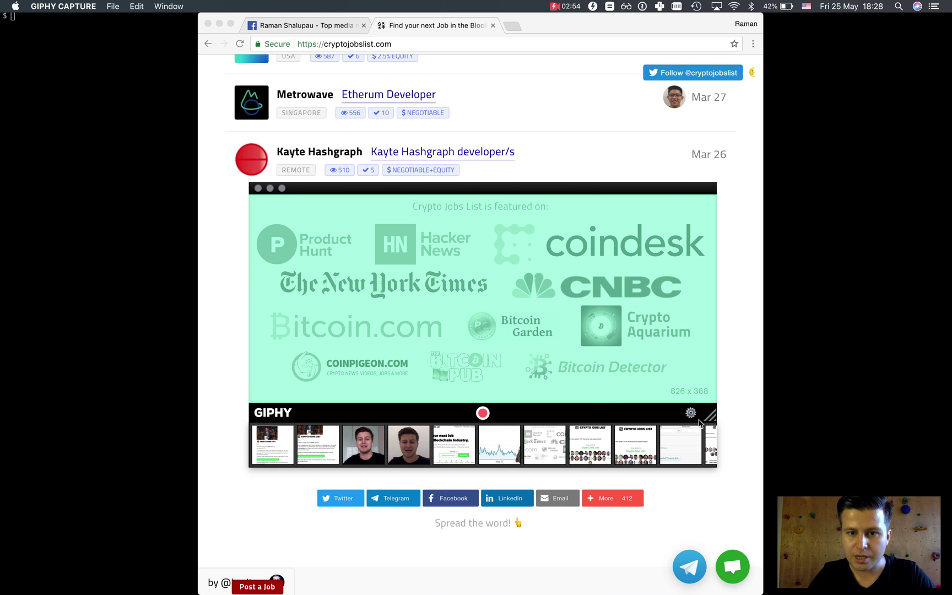
# - Check GIPHY Capture's settings menu, then record the logo section for about 15 seconds
pyautogui.click(748, 378)
pyautogui.click(692, 412)
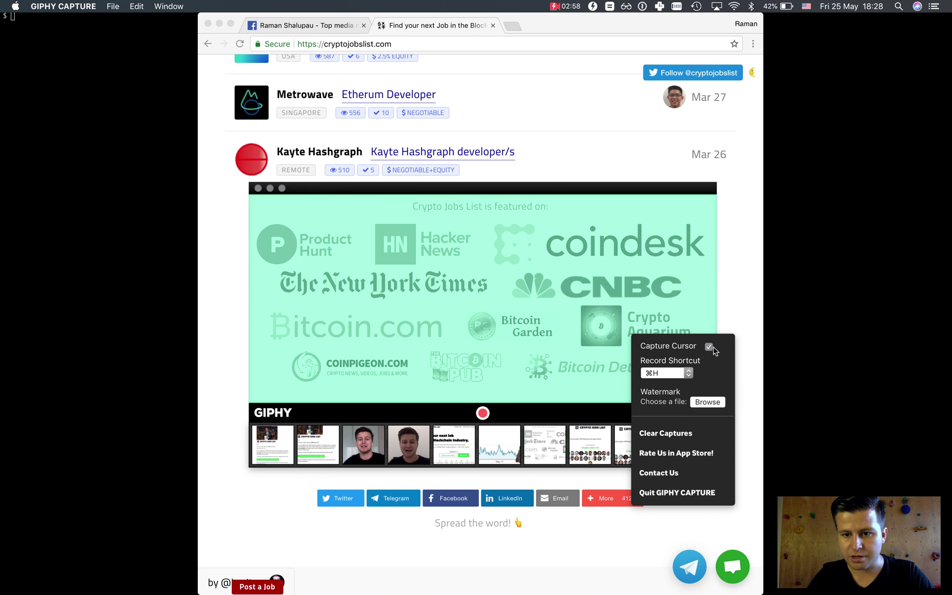
pyautogui.click(741, 324)
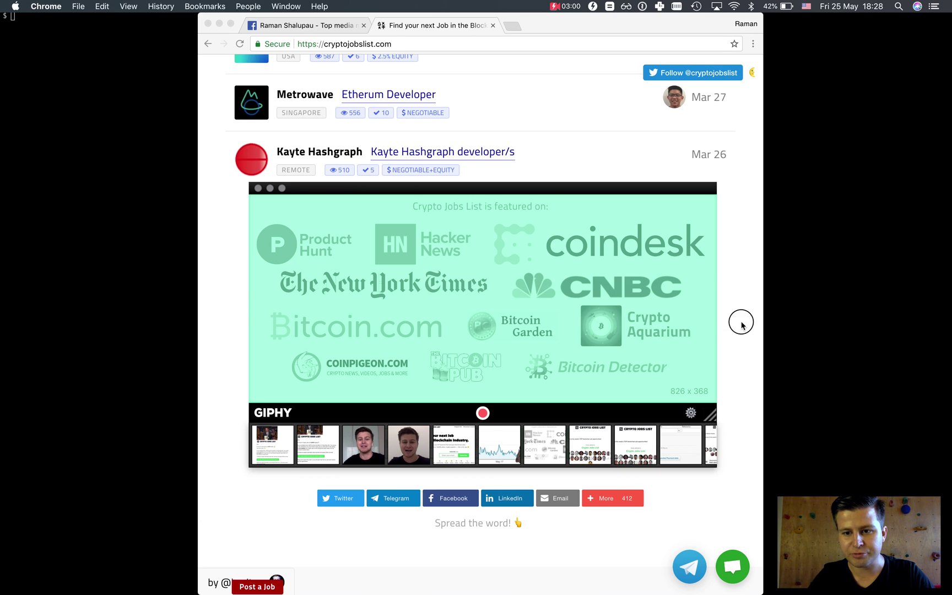
pyautogui.click(483, 414)
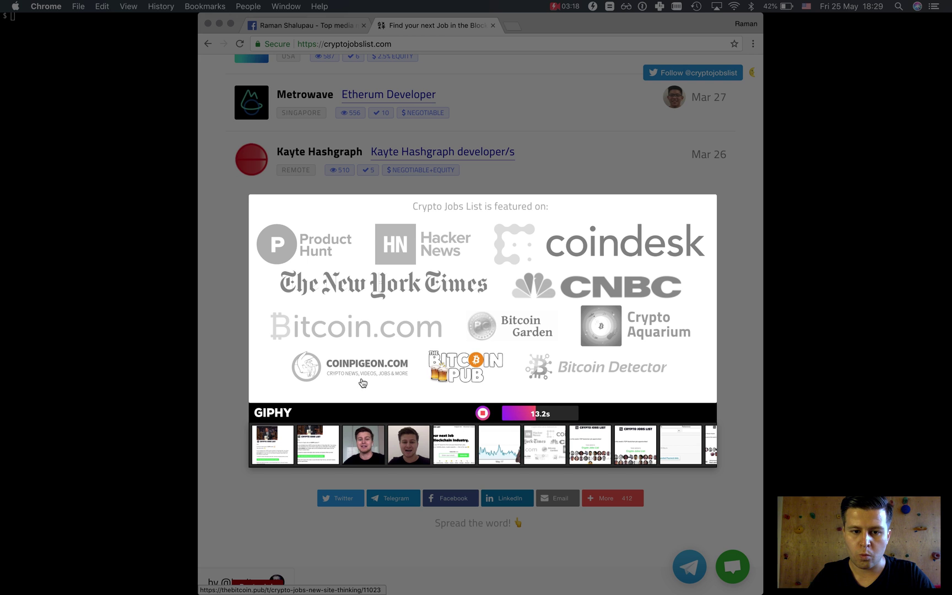
# - Stop recording at 15.2 s and open the new clip in the GIF editor
pyautogui.click(483, 413)
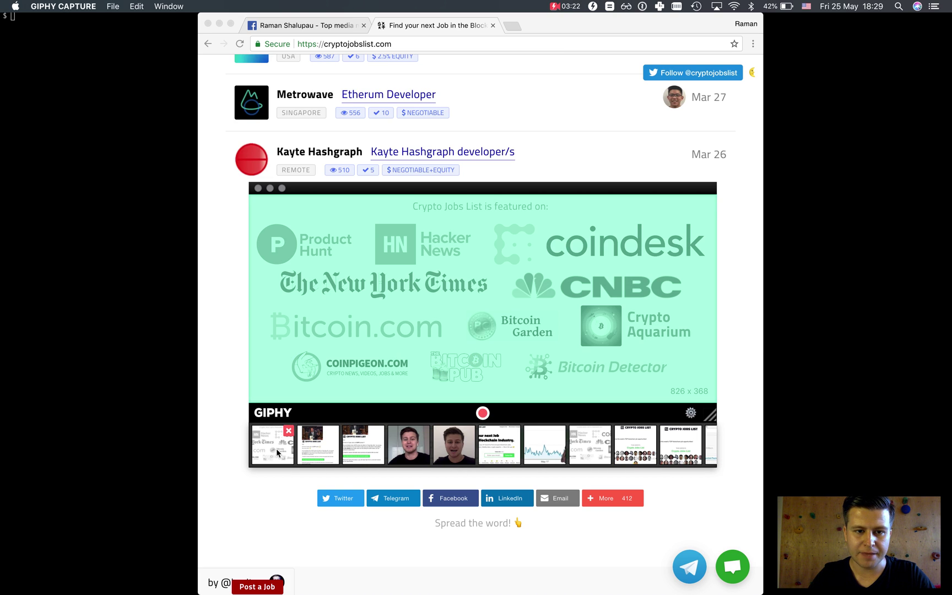
pyautogui.click(278, 453)
pyautogui.moveTo(346, 193); pyautogui.dragTo(29, 303)
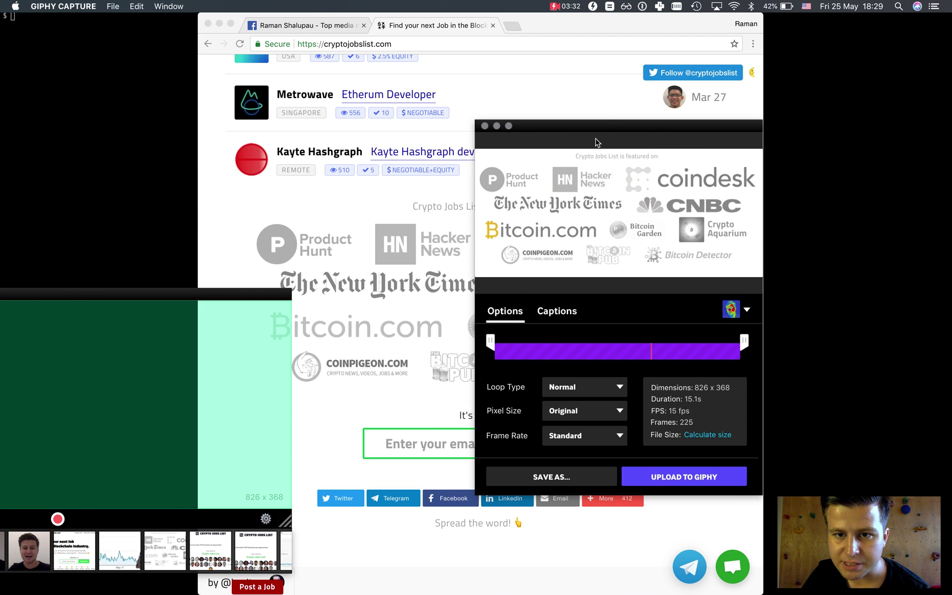
# - Trim the clip's start and end to 9.6 seconds and 144 frames
pyautogui.moveTo(597, 127); pyautogui.dragTo(497, 125)
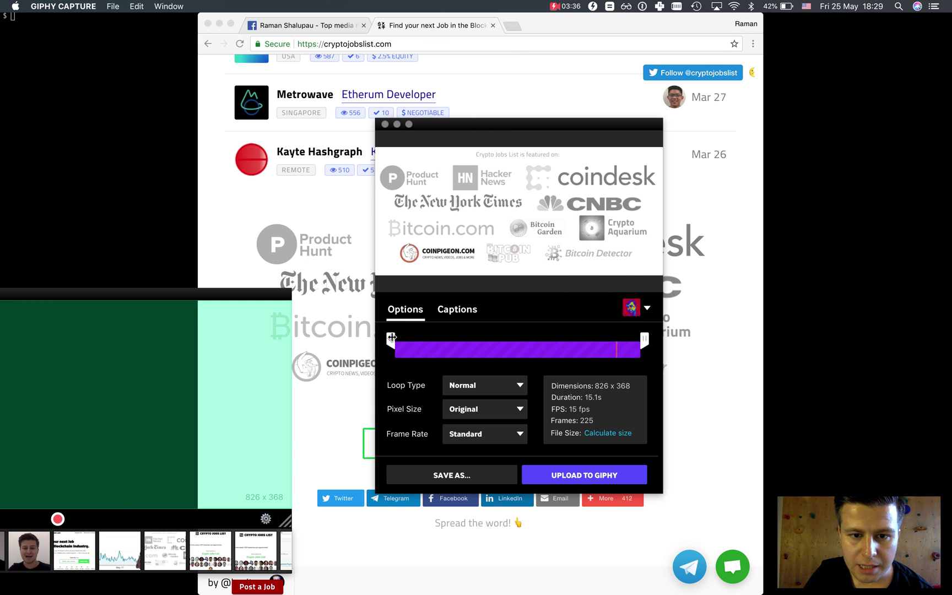
pyautogui.moveTo(391, 338); pyautogui.dragTo(457, 333)
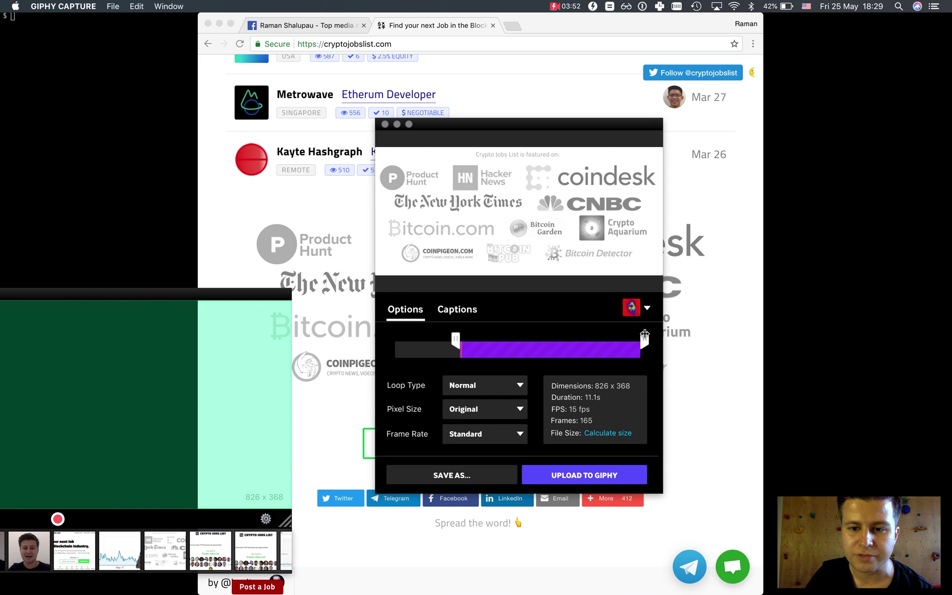
pyautogui.moveTo(645, 334); pyautogui.dragTo(622, 337)
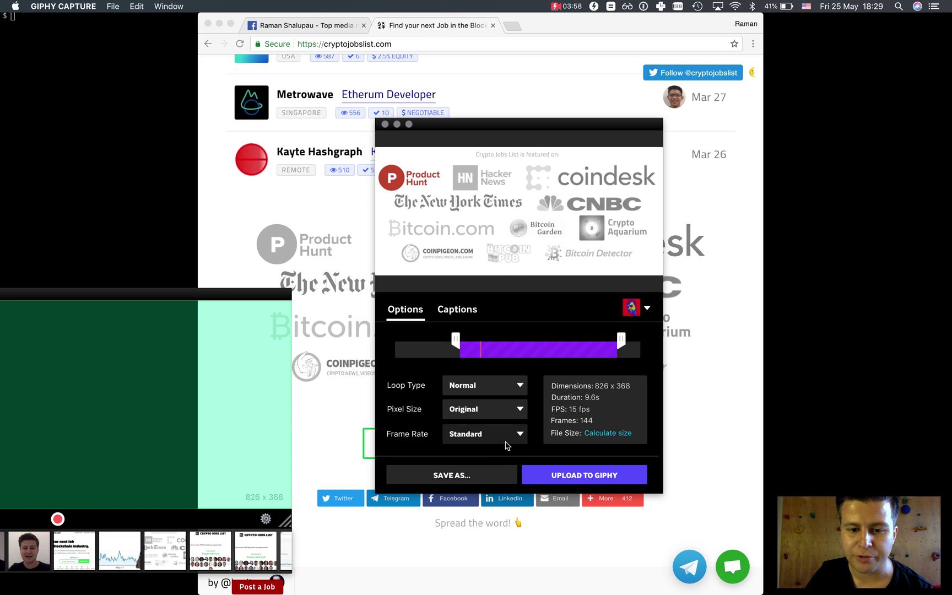
# - Try Ping-Pong looping, then set the Loop Type back to Normal
pyautogui.click(479, 389)
pyautogui.click(478, 446)
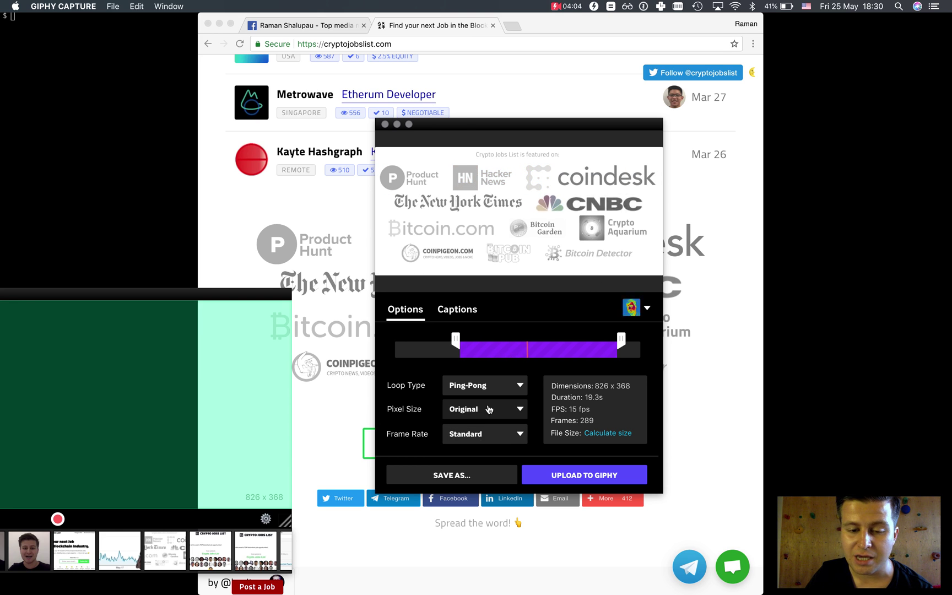
pyautogui.click(510, 385)
pyautogui.click(494, 405)
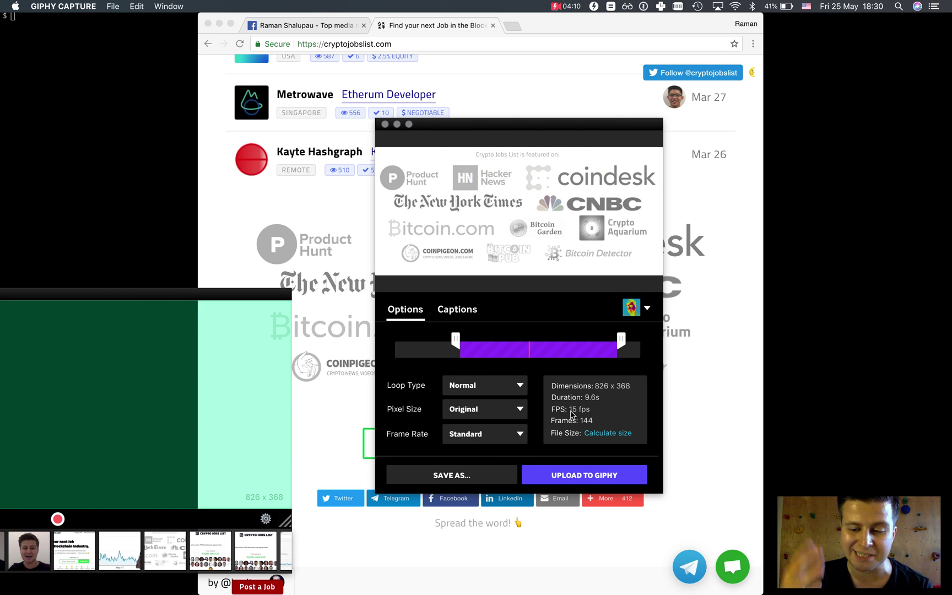
pyautogui.click(446, 466)
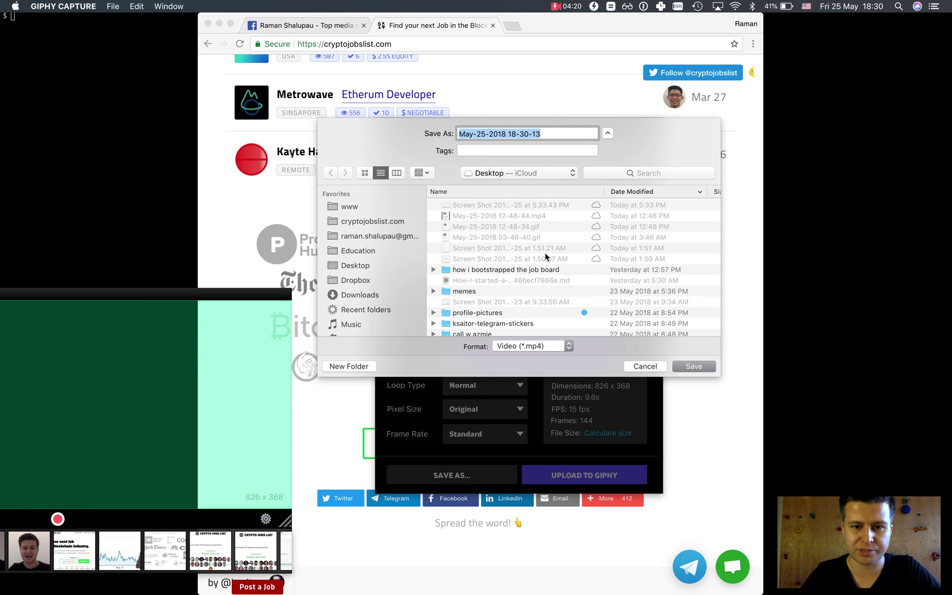
pyautogui.press('Return')
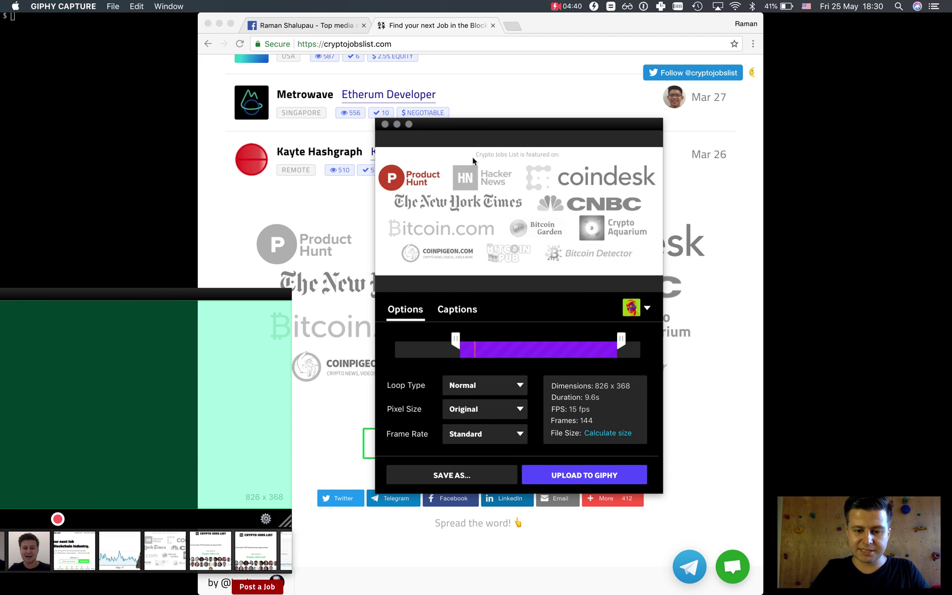
# - Start a Spotlight search for firefox, then dismiss it
pyautogui.press('super+space')
pyautogui.write('firefox')
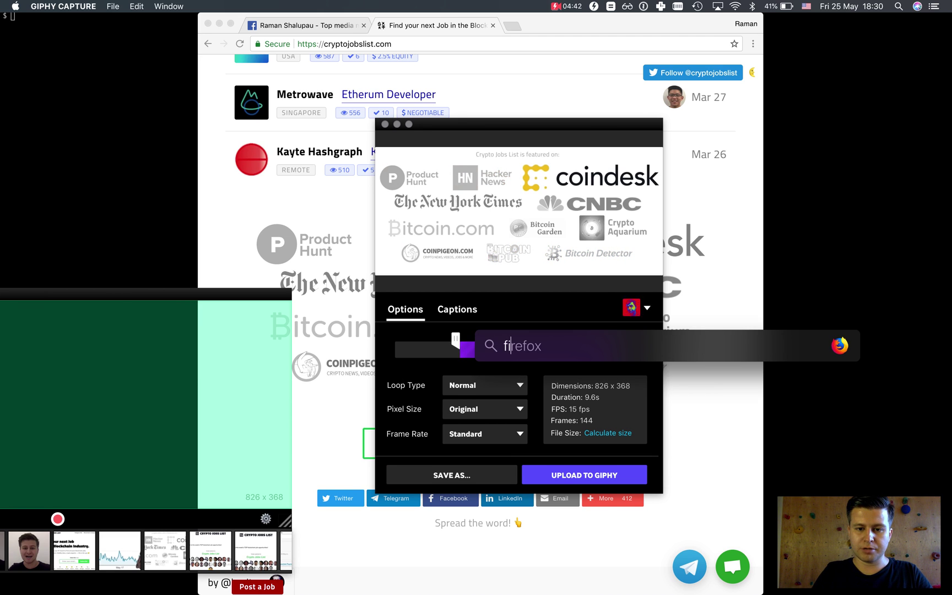
pyautogui.press('BackSpace')
pyautogui.press('BackSpace')
pyautogui.press('BackSpace')
pyautogui.press('BackSpace')
pyautogui.press('BackSpace')
pyautogui.write('nder')
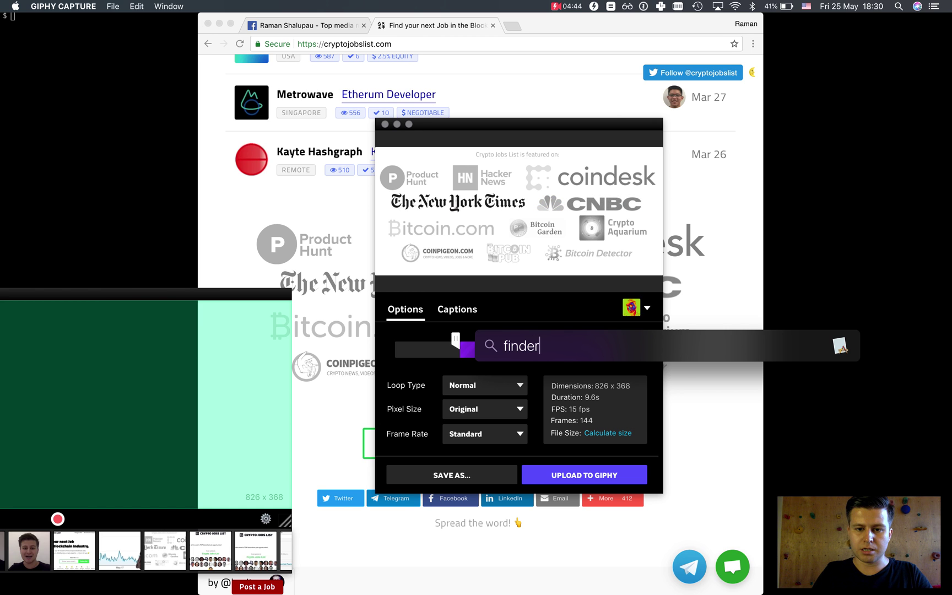
pyautogui.press('Escape')
pyautogui.press('Escape')
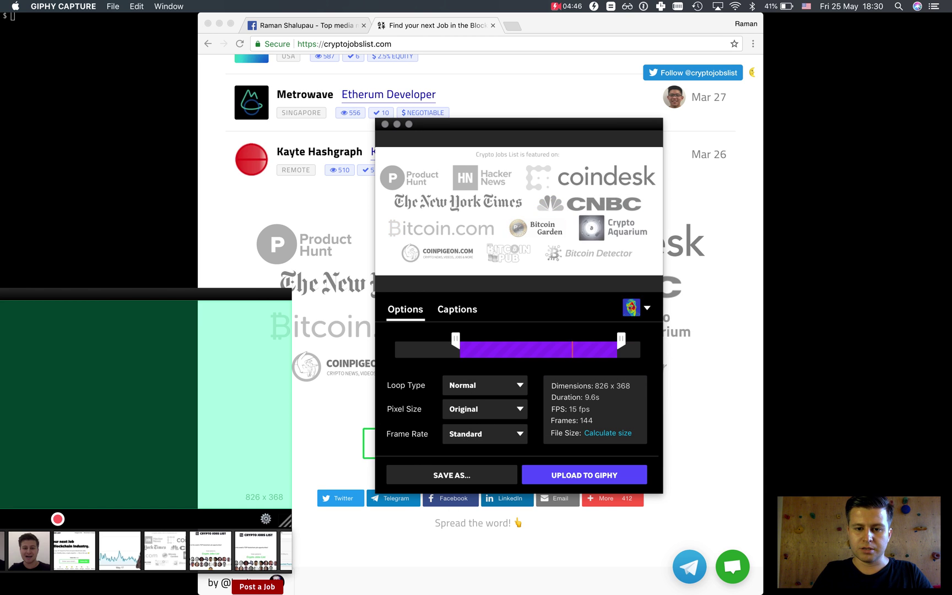
pyautogui.press('super+Tab')
pyautogui.press('super+Tab')
pyautogui.press('super+Tab')
pyautogui.press('super+Tab')
pyautogui.press('super+Tab')
pyautogui.press('super+shift+Tab')
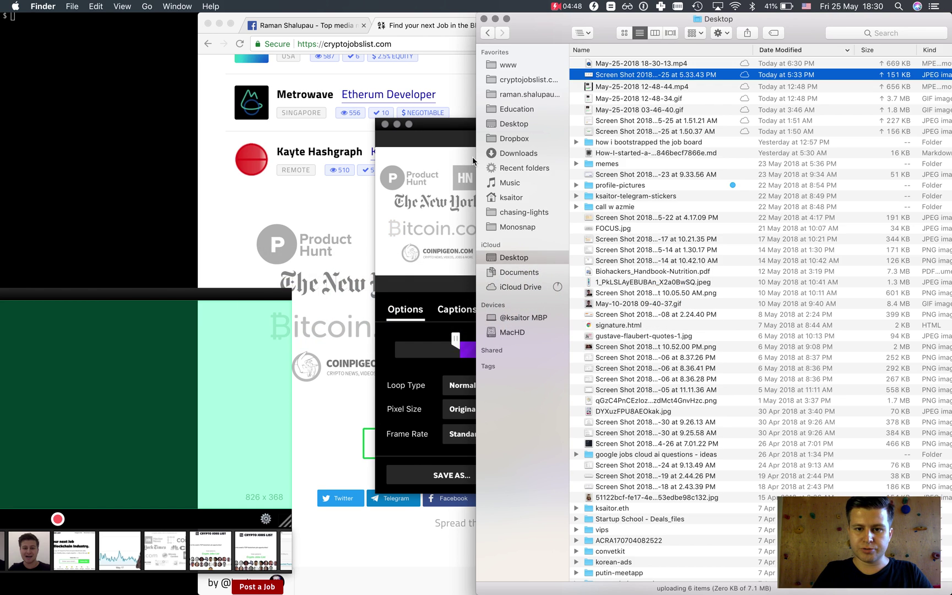
pyautogui.click(679, 64)
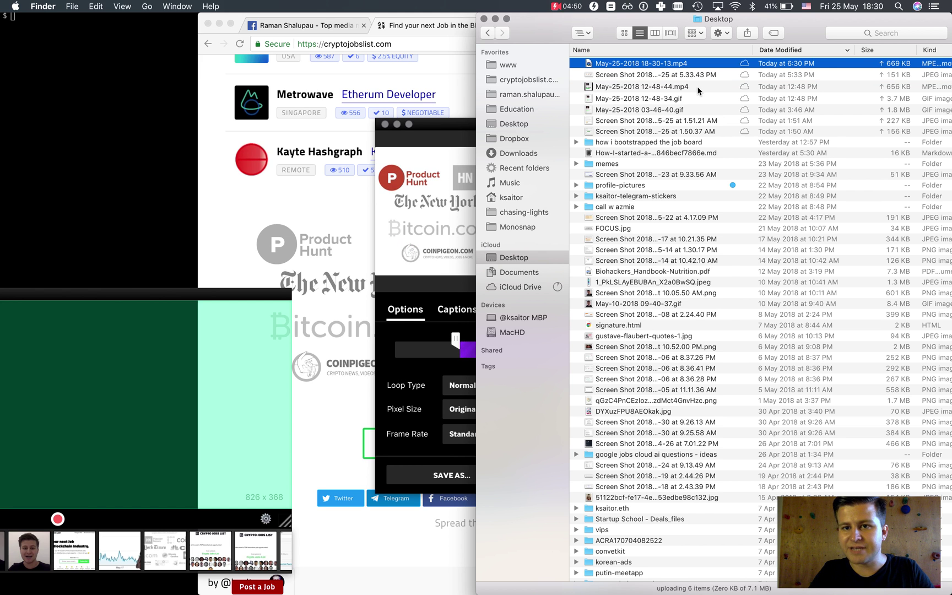
pyautogui.press('space')
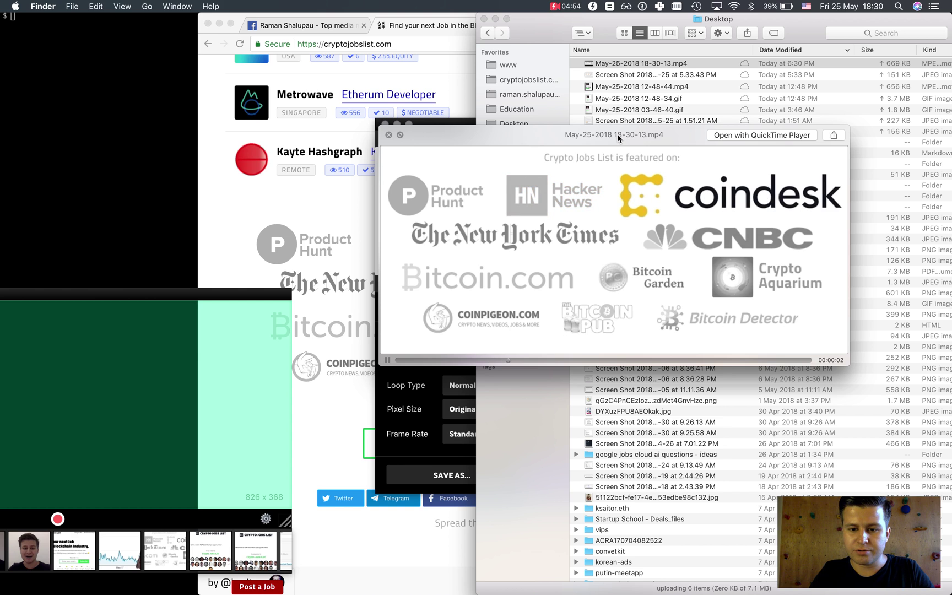
pyautogui.press('space')
pyautogui.click(435, 124)
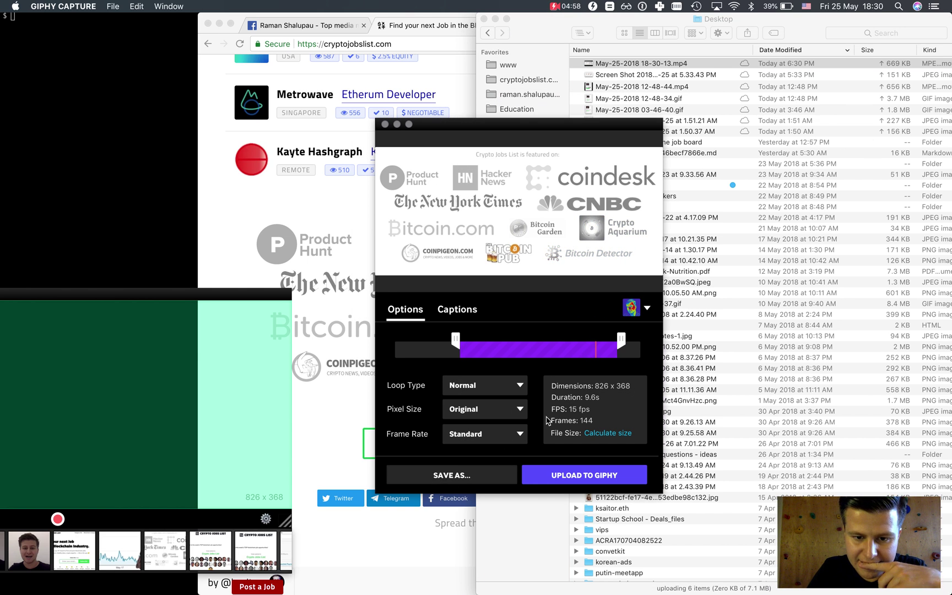
pyautogui.press('super+s')
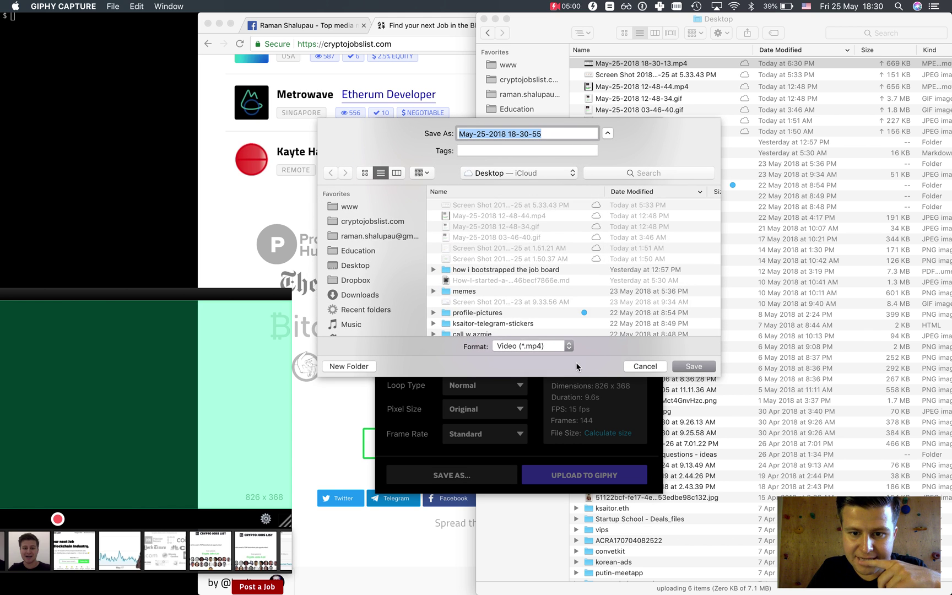
pyautogui.click(553, 343)
pyautogui.click(527, 334)
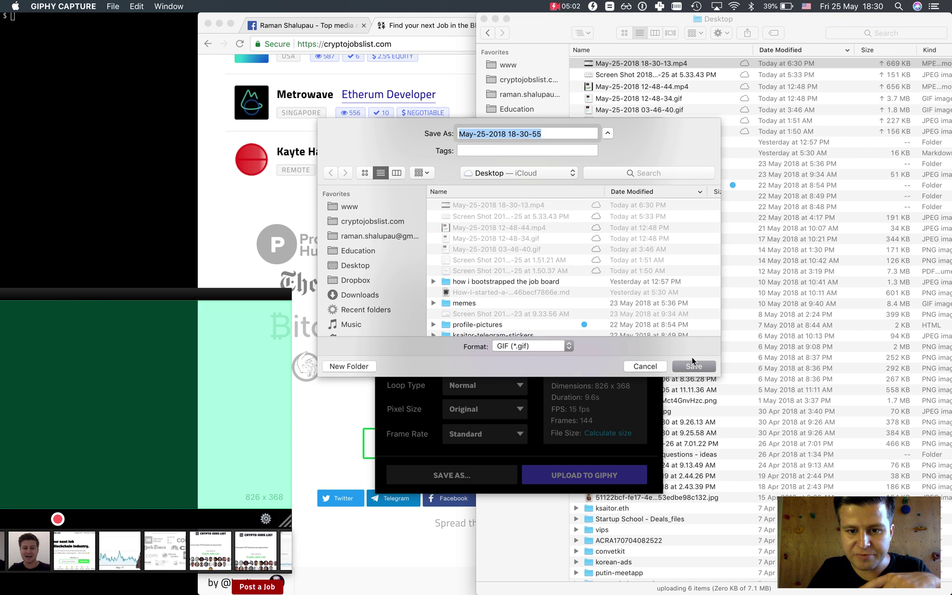
pyautogui.click(694, 364)
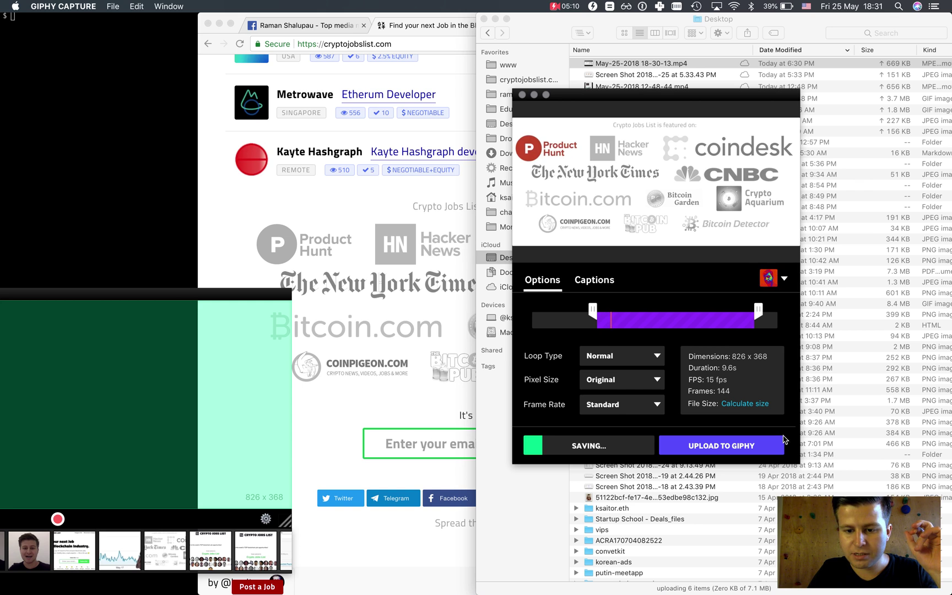
pyautogui.moveTo(681, 94); pyautogui.dragTo(681, 120)
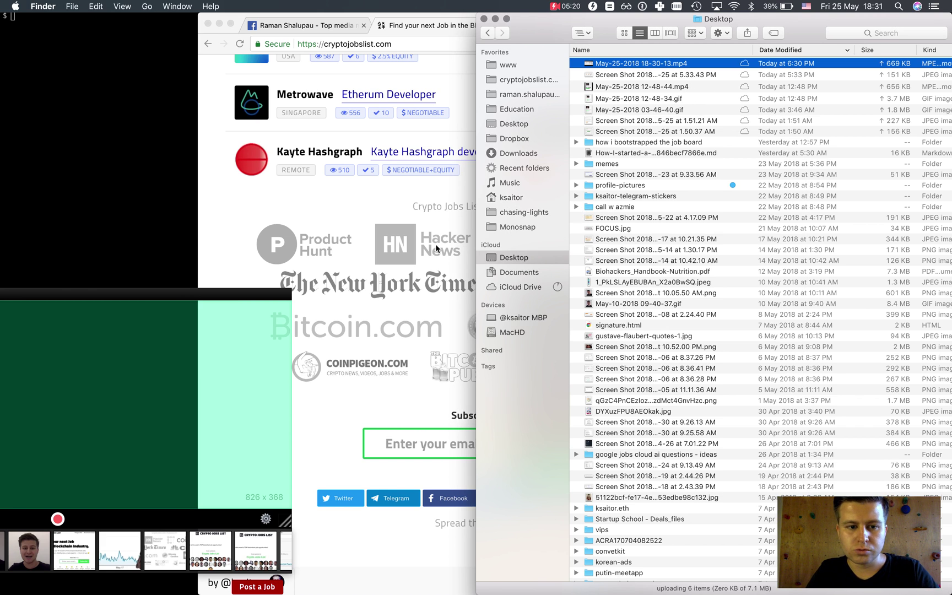
pyautogui.moveTo(235, 294); pyautogui.dragTo(382, 269)
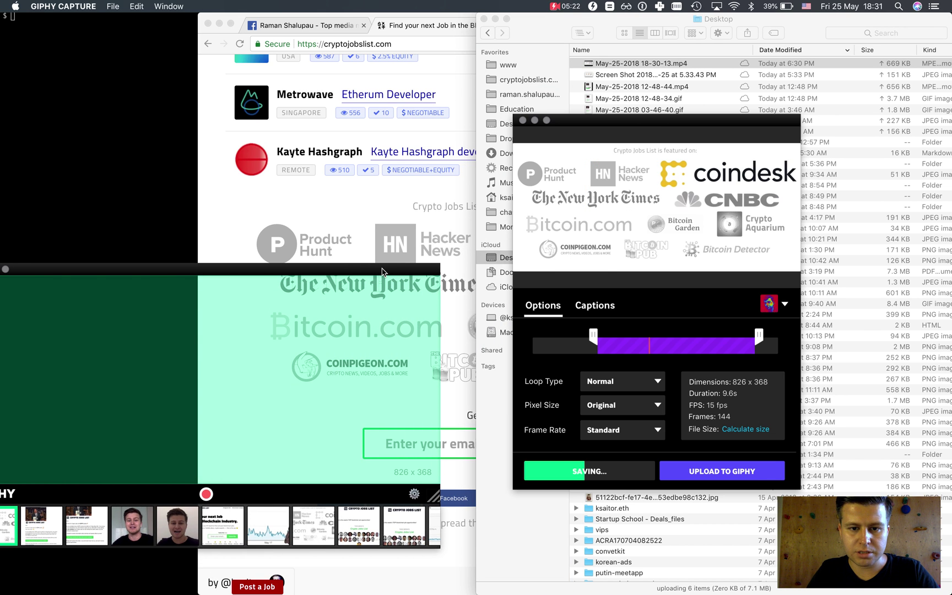
pyautogui.moveTo(641, 118); pyautogui.dragTo(672, 145)
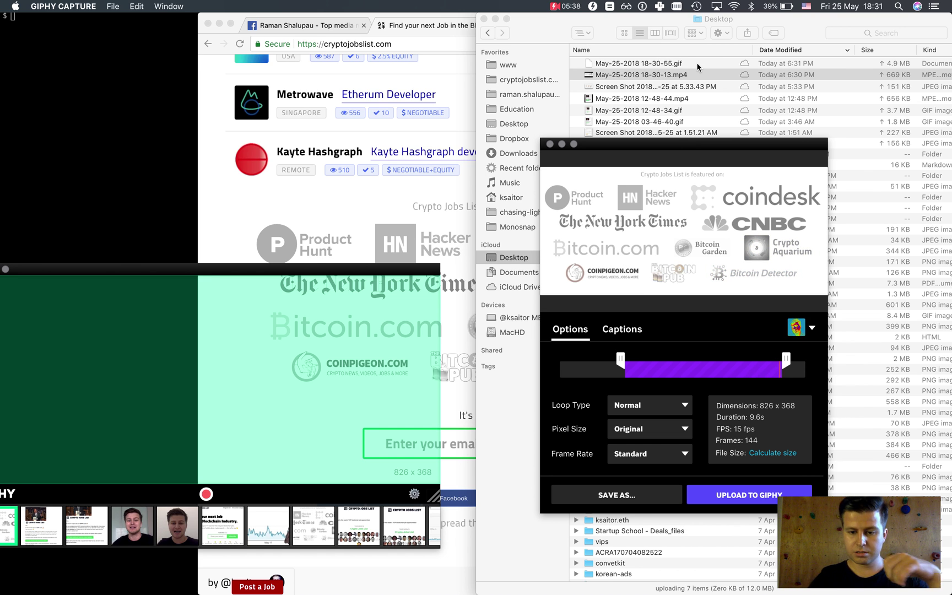
pyautogui.click(696, 66)
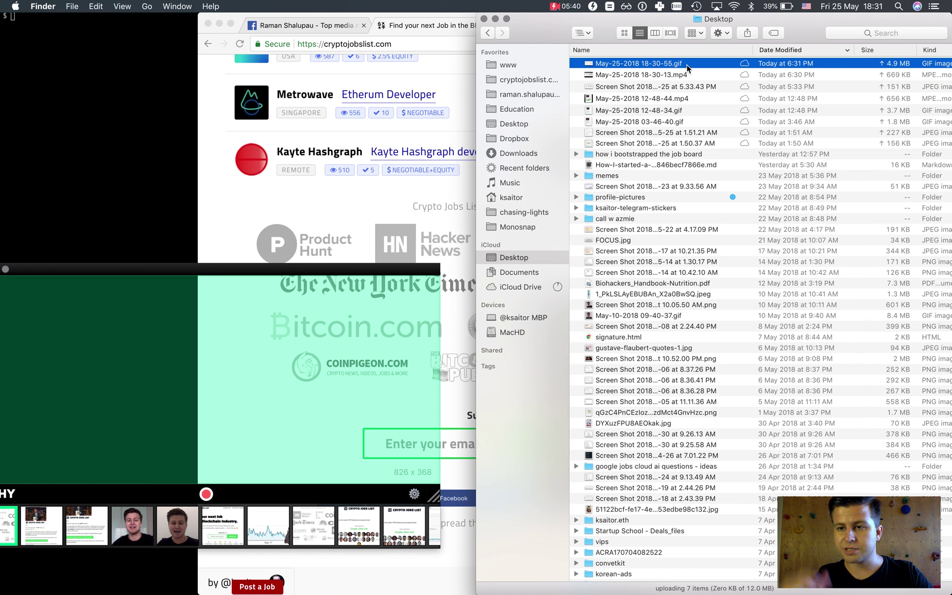
pyautogui.press('space')
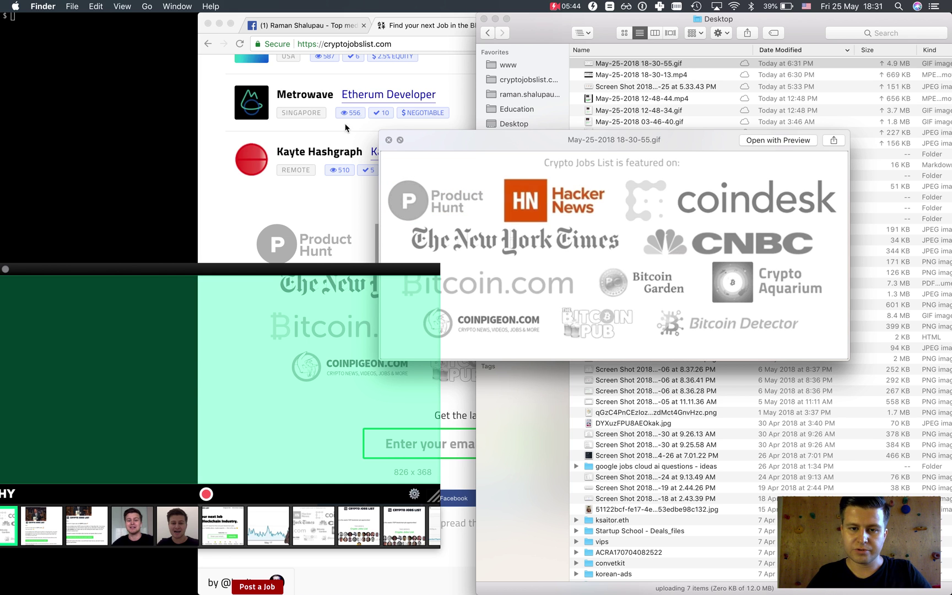
# - Open Facebook in a new Google Chrome tab
pyautogui.click(319, 26)
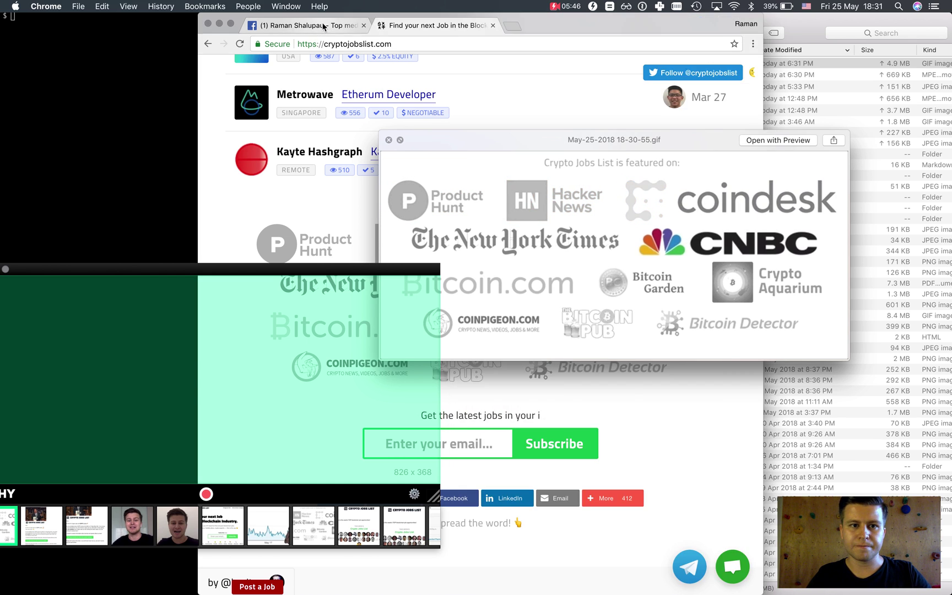
pyautogui.press('super+t')
pyautogui.write('fa')
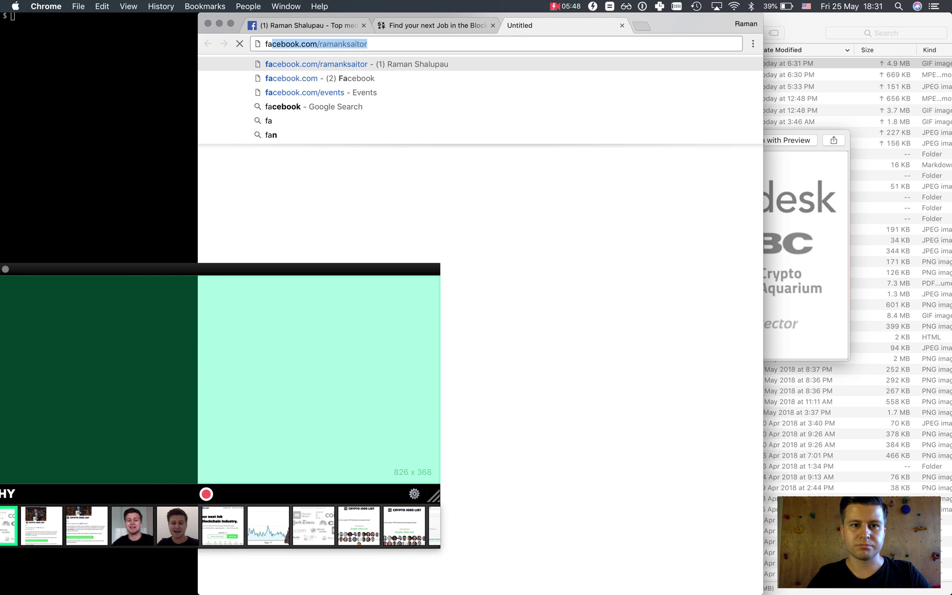
pyautogui.press('Return')
# - Reposition the GIF preview, shrink the capture frame to 524 x 332, and quit GIPHY Capture
pyautogui.click(830, 328)
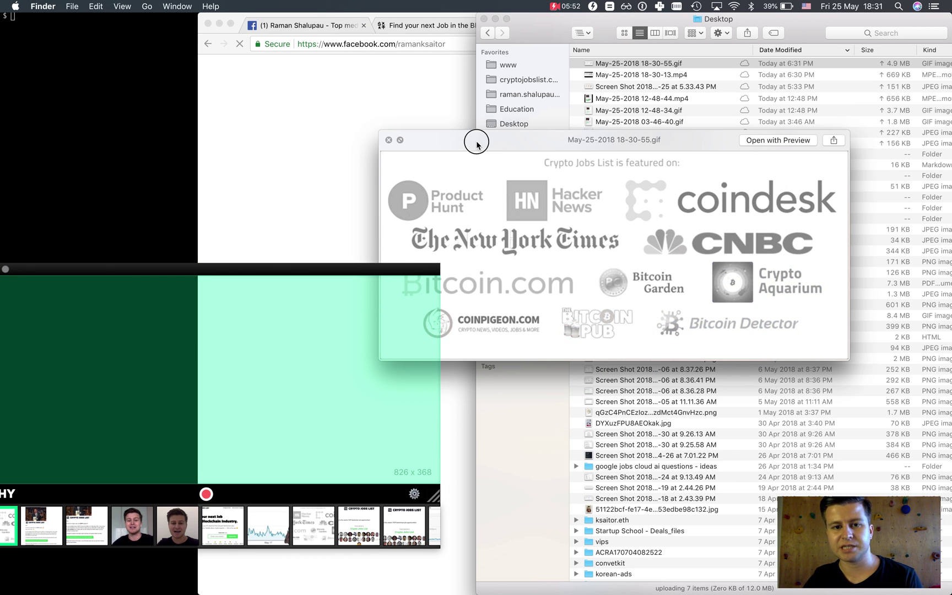
pyautogui.moveTo(476, 141); pyautogui.dragTo(508, 134)
pyautogui.moveTo(77, 269); pyautogui.dragTo(197, 246)
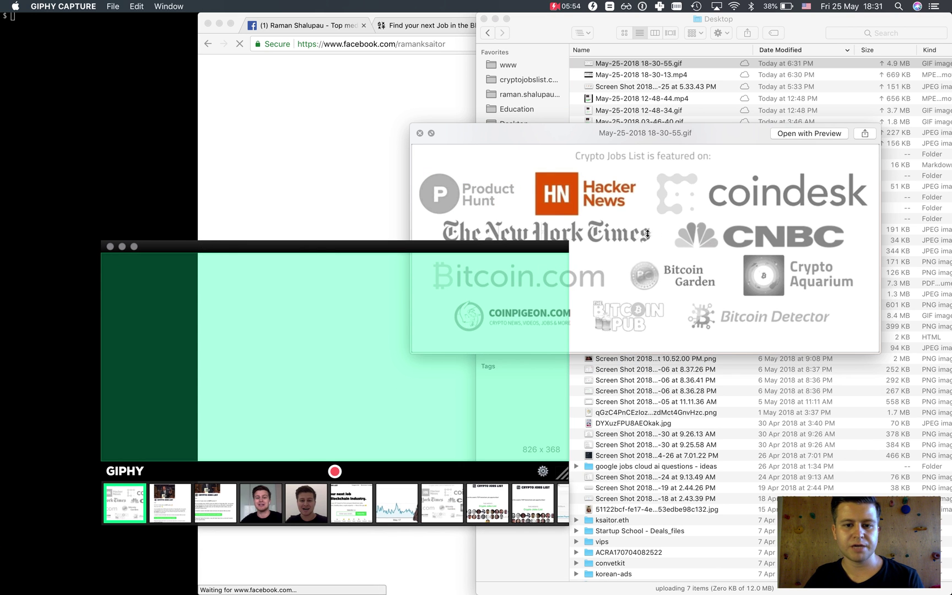
pyautogui.moveTo(568, 245); pyautogui.dragTo(398, 267)
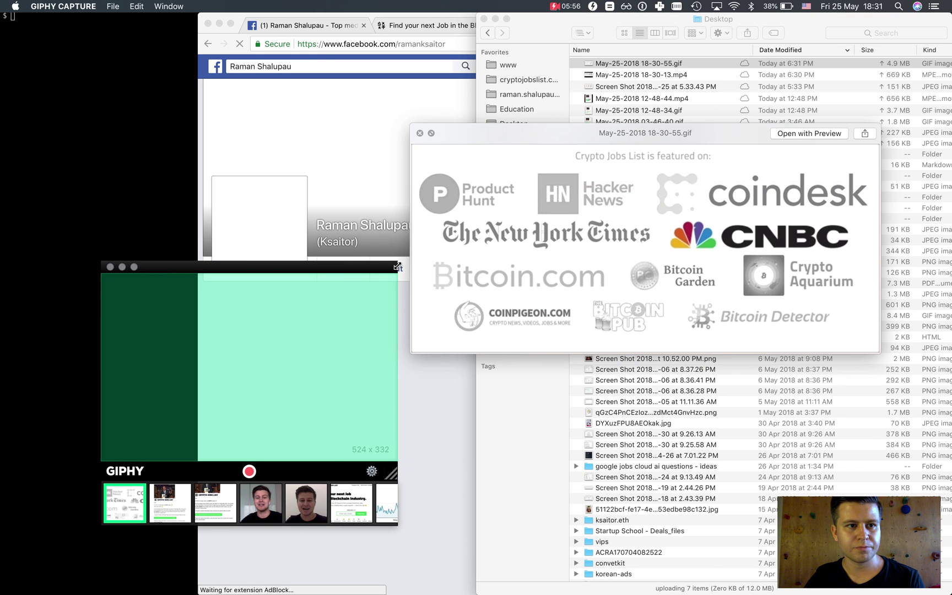
pyautogui.click(50, 6)
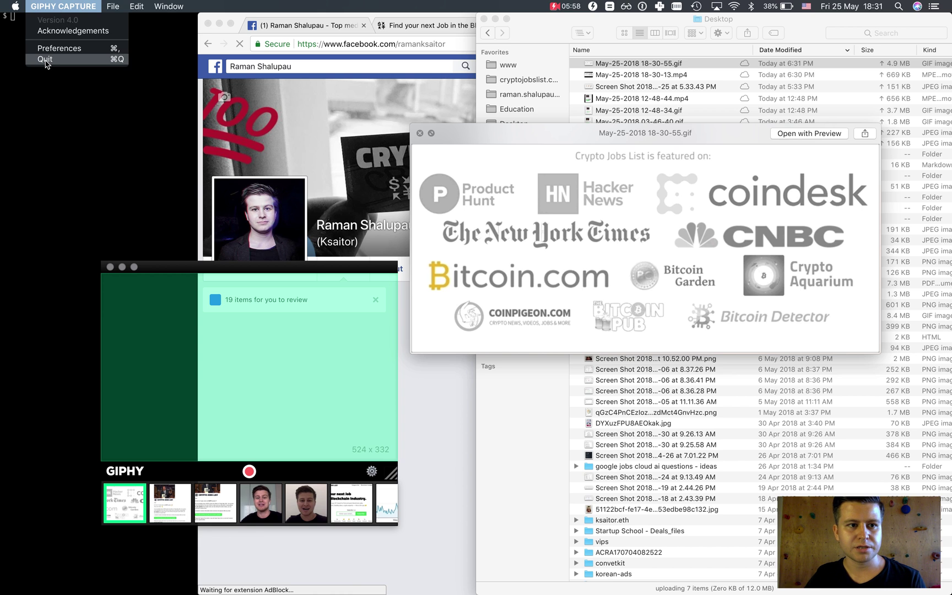
pyautogui.click(47, 61)
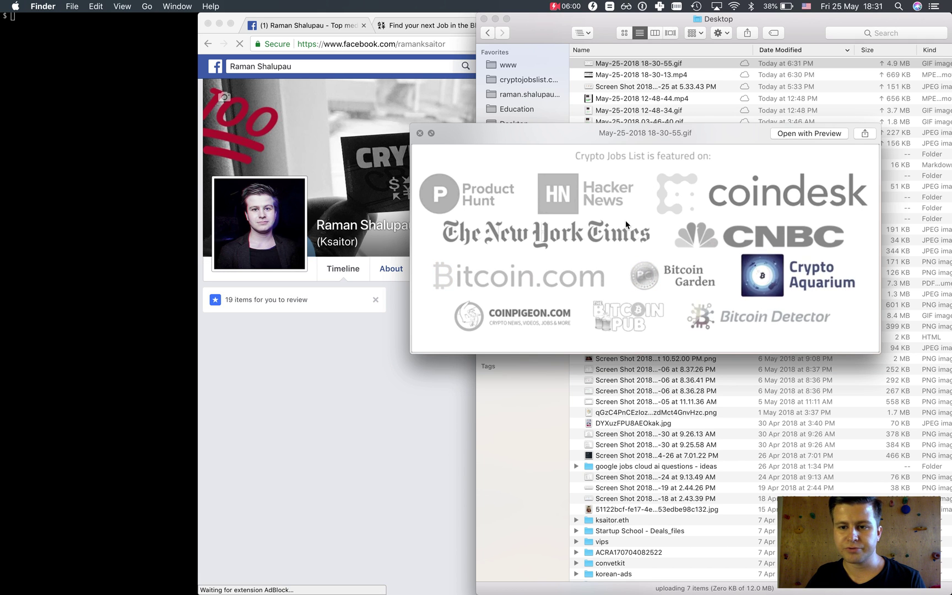